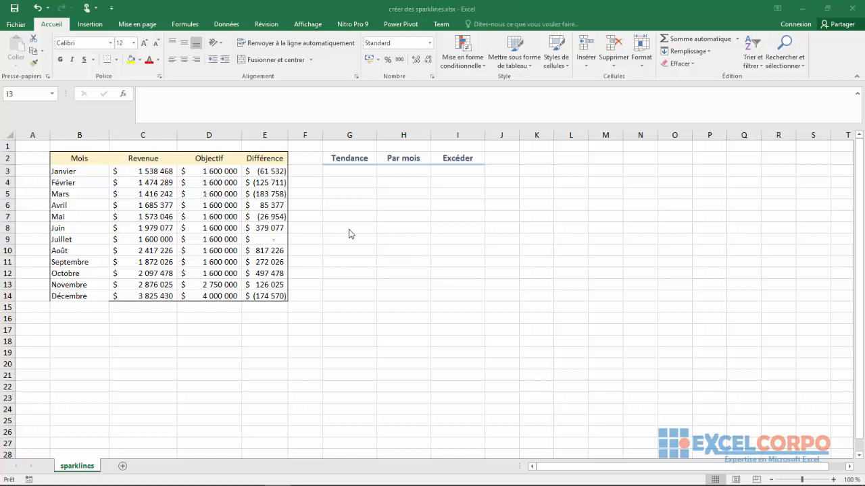
Examine the Revenue and Différence columns alongside the Tendance, Par mois and Excéder cells that need sparklines.
left_click(92, 24)
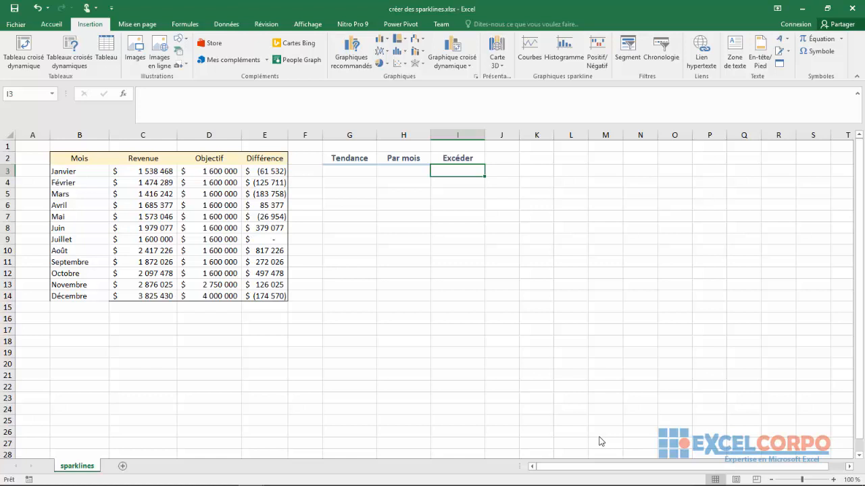
left_click(350, 221)
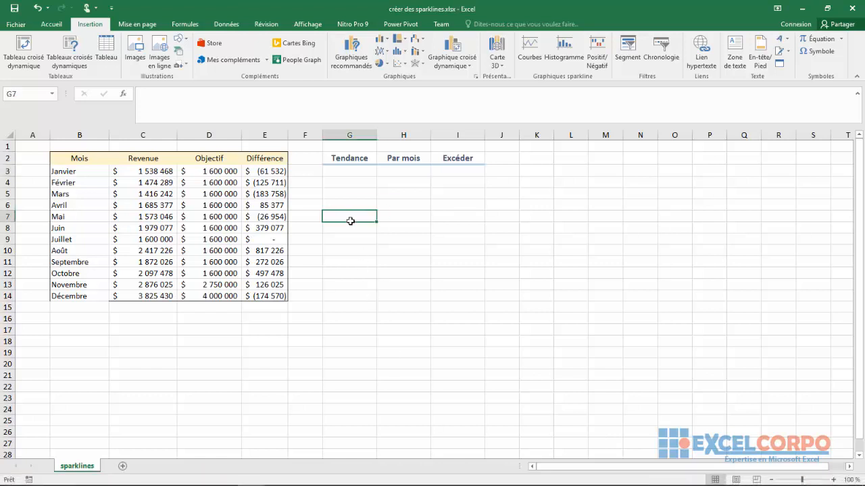
left_click(352, 169)
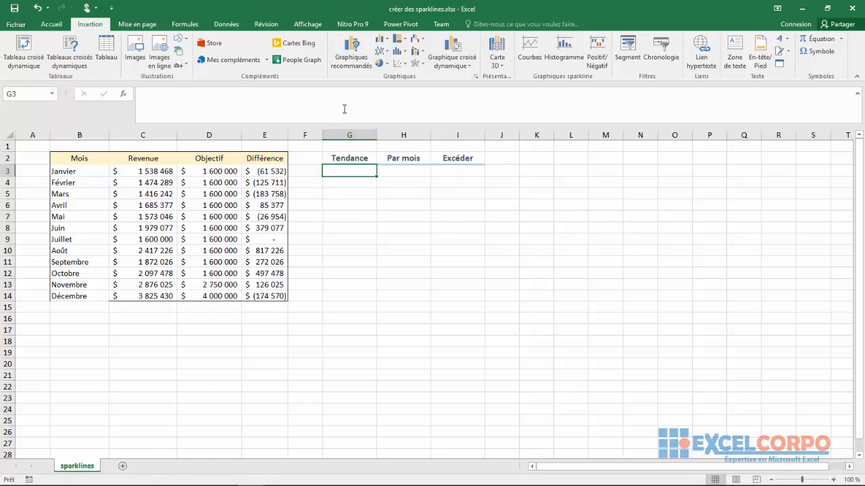
left_click(406, 172)
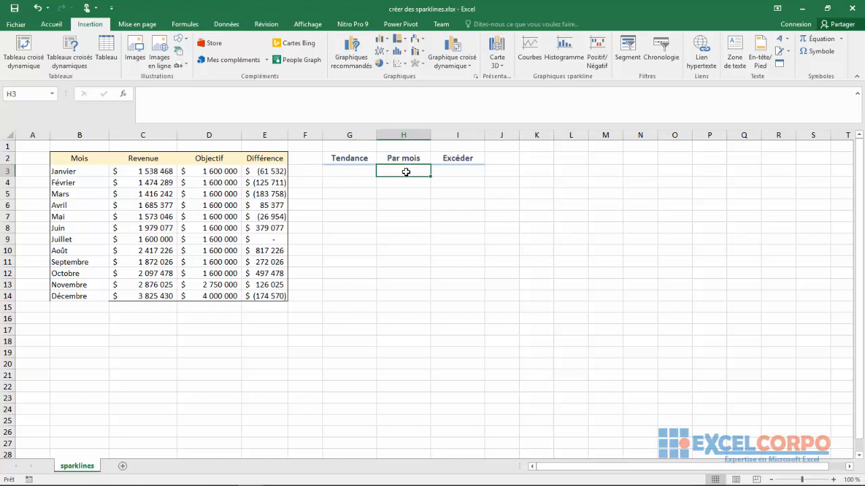
left_click(358, 172)
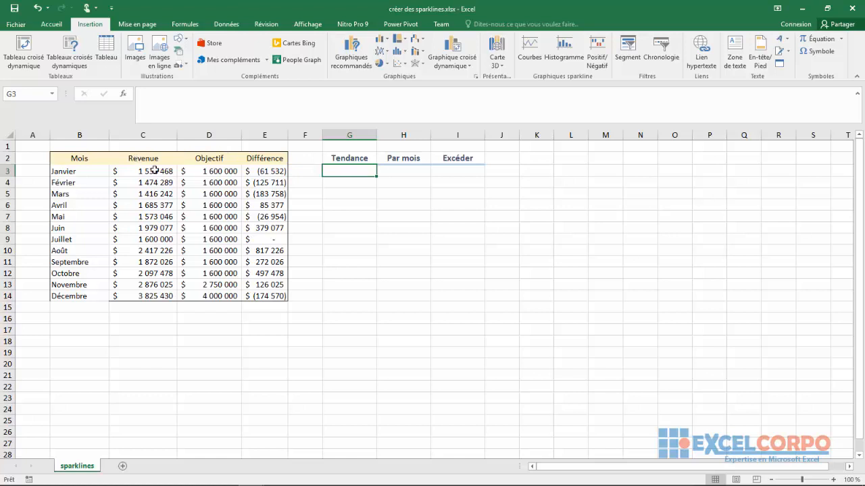
left_click(152, 135)
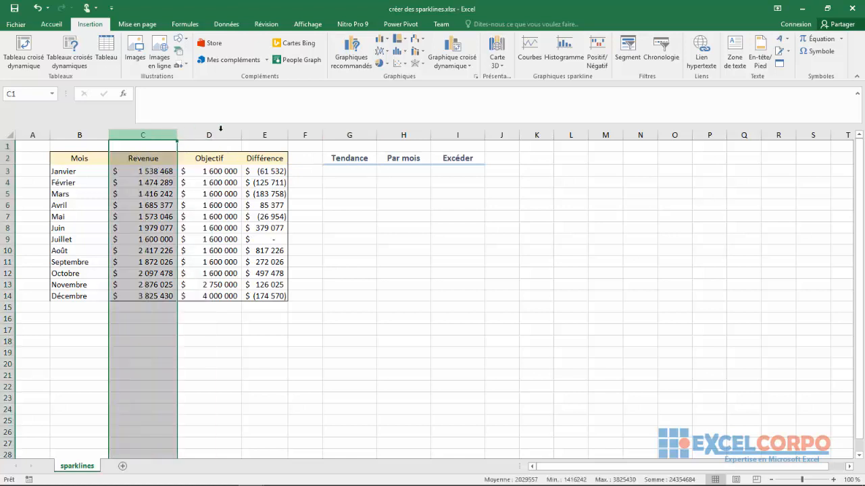
left_click(420, 171)
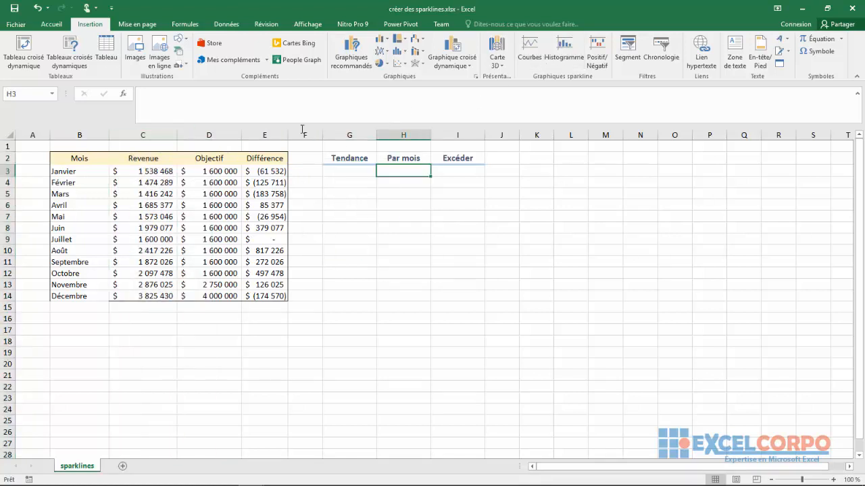
left_click(149, 136)
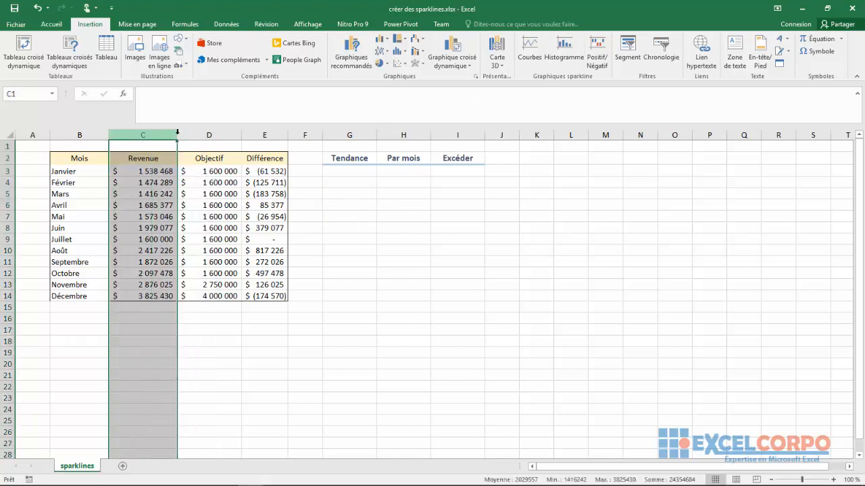
left_click(446, 172)
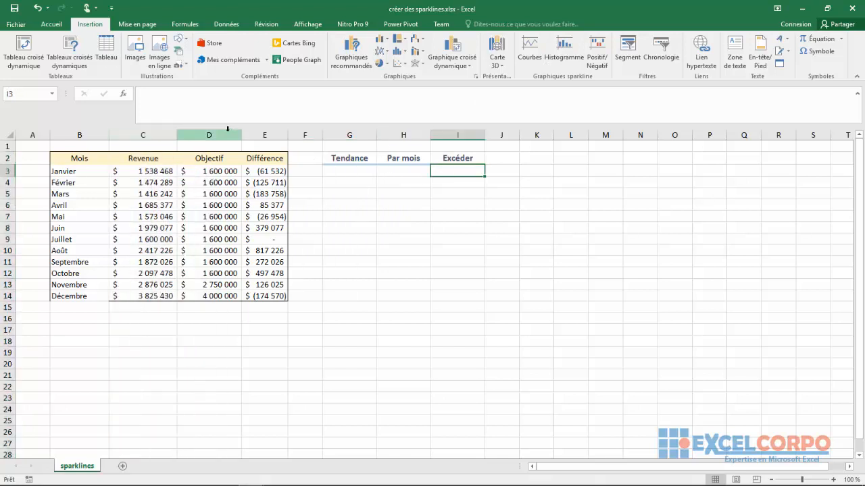
left_click(270, 135)
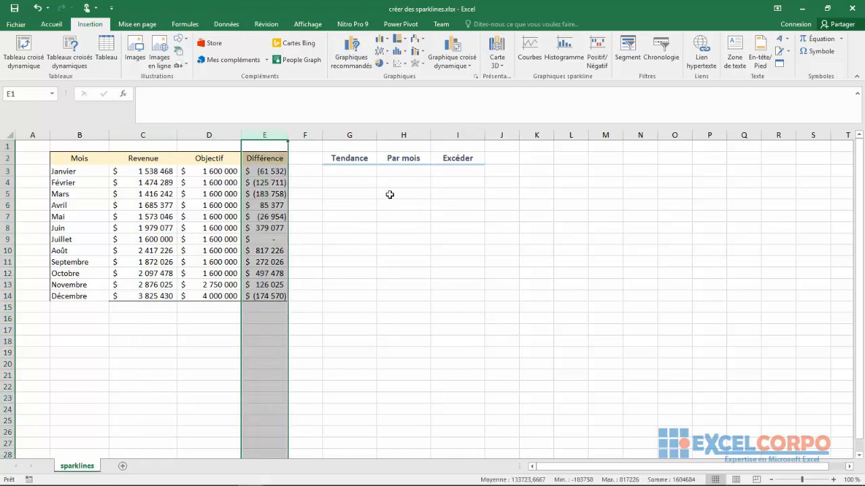
left_click(368, 172)
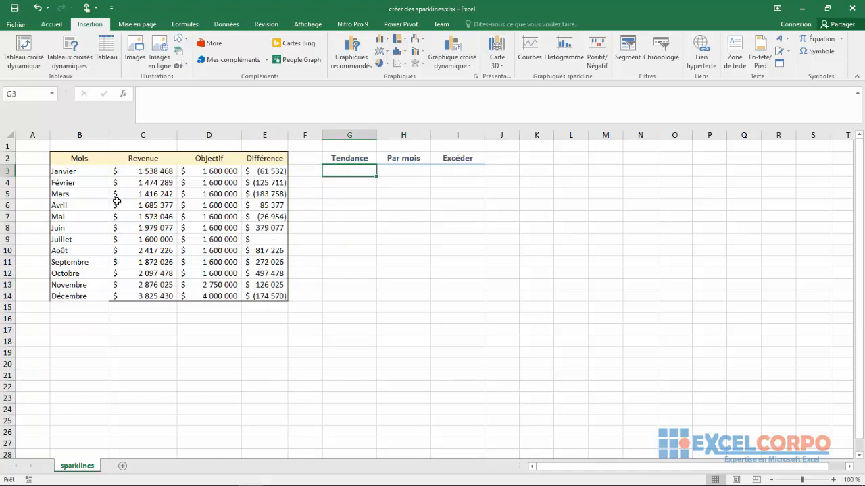
Insert a line sparkline of the monthly revenue in C3:C14 into cell G3 under Tendance.
left_click(145, 174)
left_click_drag(145, 173, 148, 290)
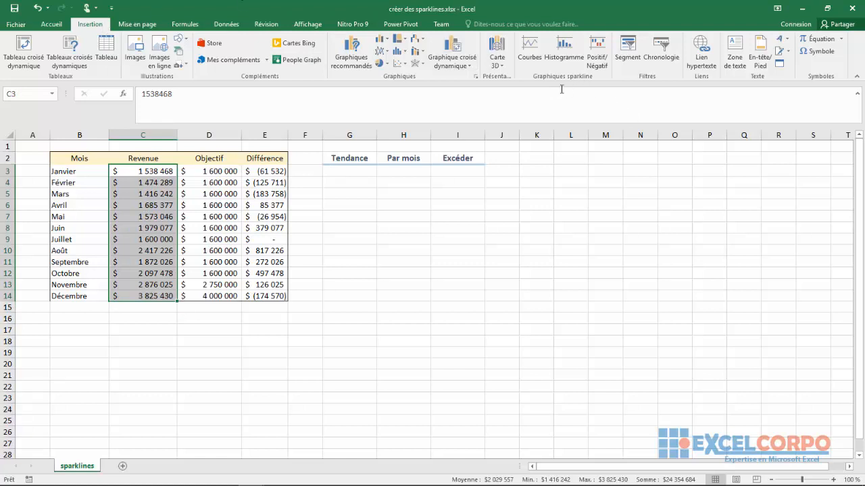
left_click(532, 57)
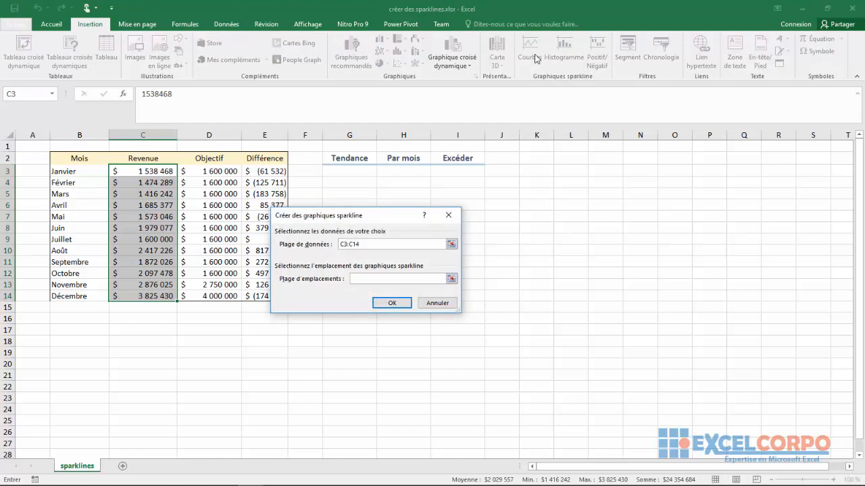
left_click_drag(399, 209, 382, 164)
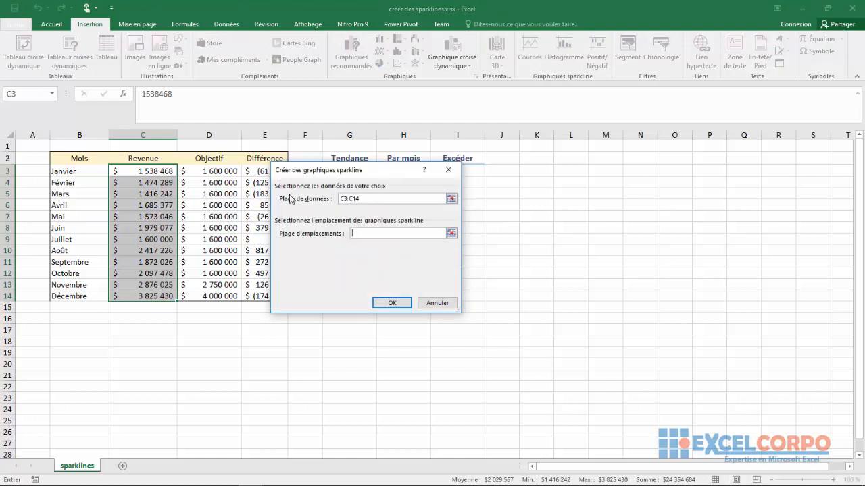
left_click(359, 200)
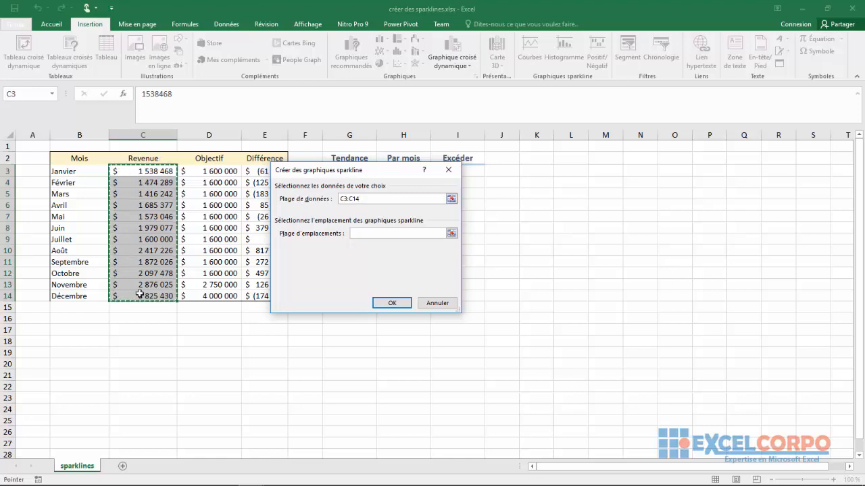
left_click(366, 233)
left_click(450, 233)
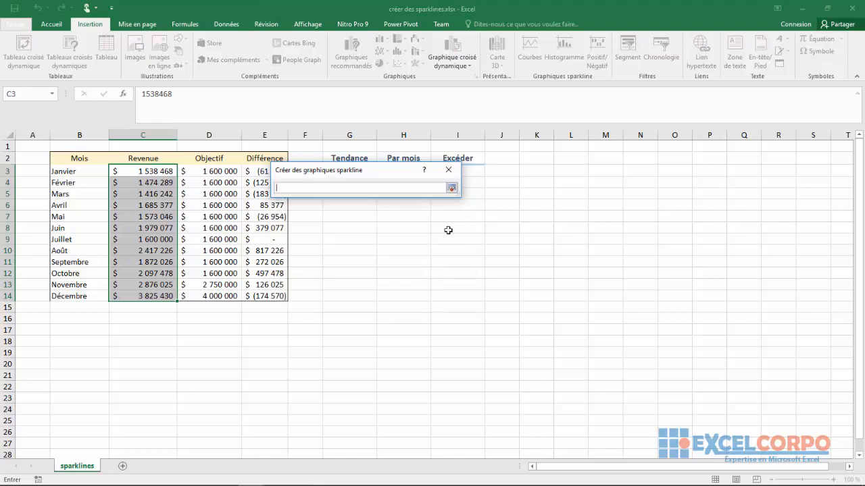
left_click_drag(394, 178, 431, 252)
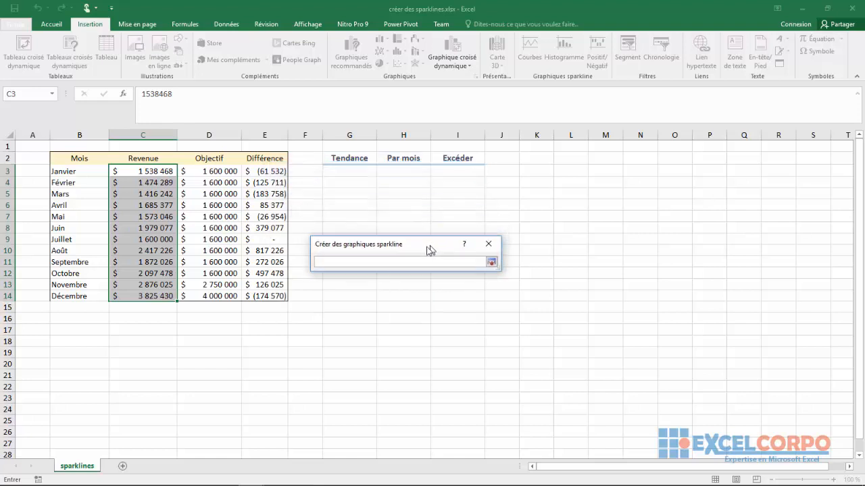
left_click(343, 173)
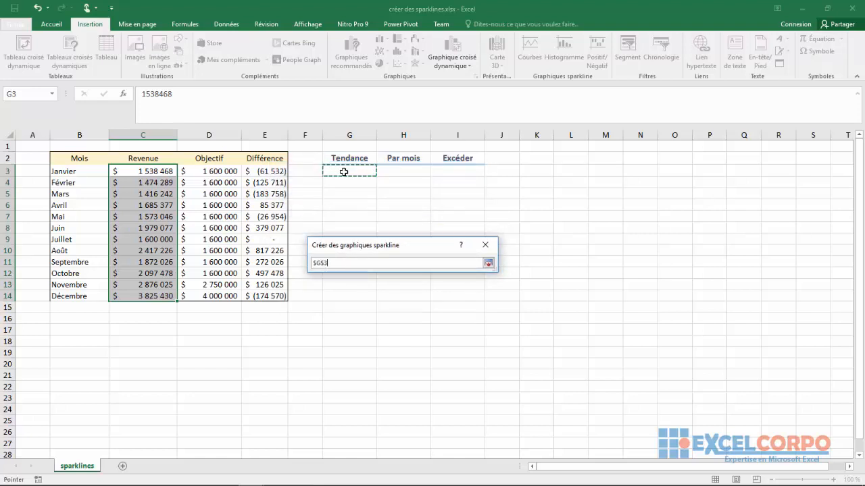
left_click(490, 265)
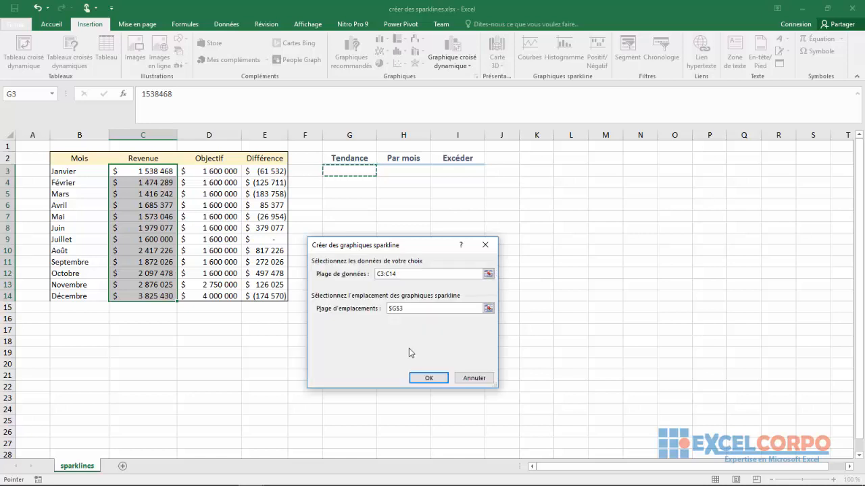
left_click(429, 378)
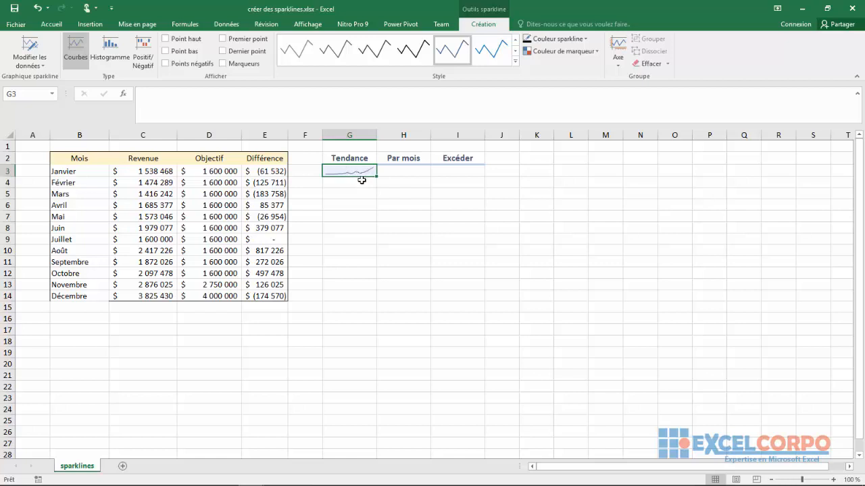
left_click(360, 179)
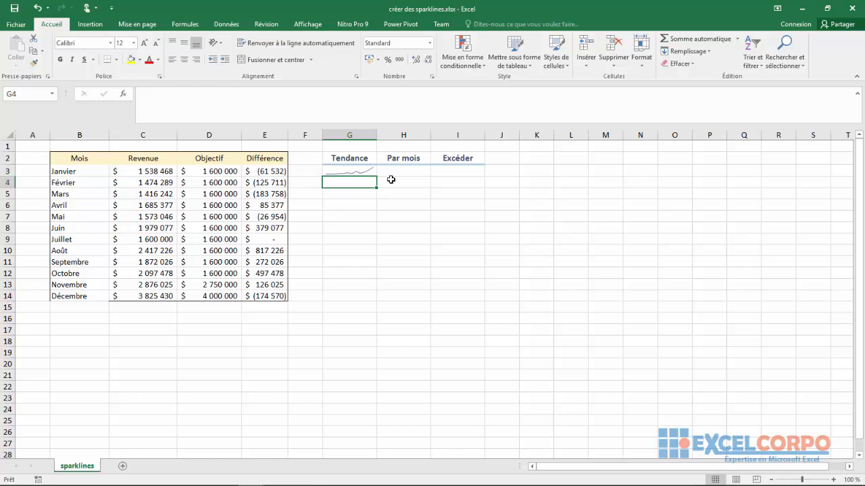
Insert a column sparkline of the monthly revenue in C3:C14 into cell H3 under Par mois.
left_click(391, 170)
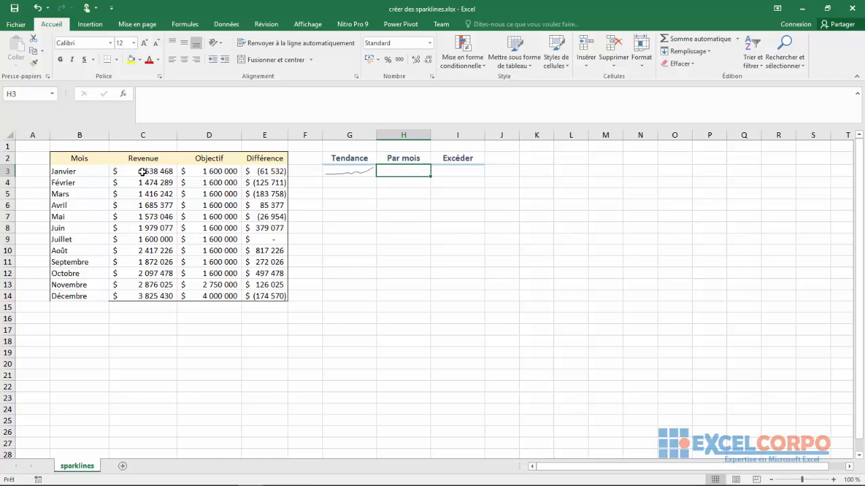
left_click_drag(142, 171, 148, 296)
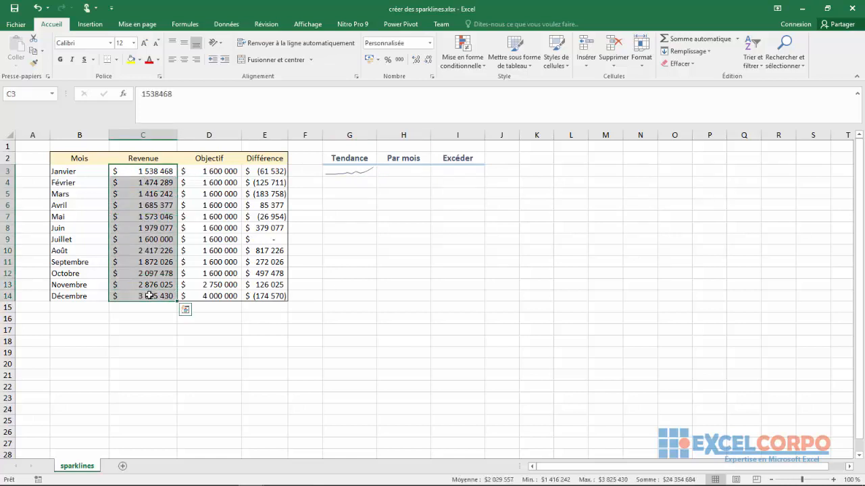
left_click(90, 25)
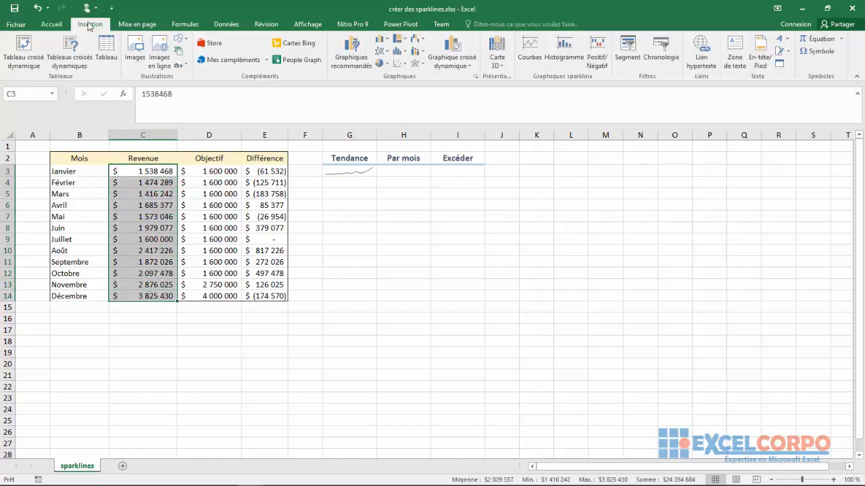
left_click(571, 64)
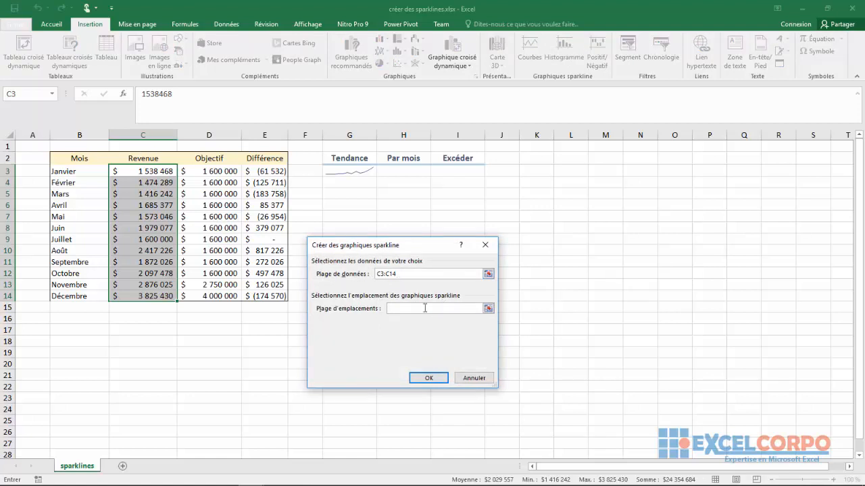
left_click(489, 309)
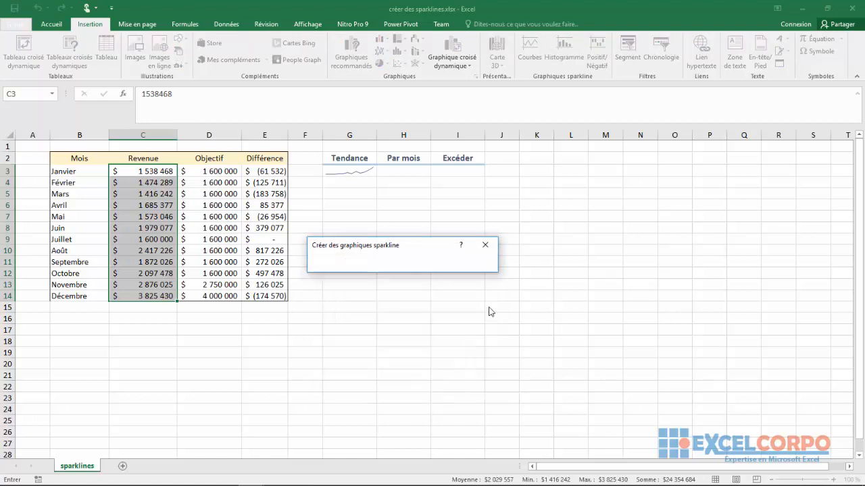
left_click(403, 170)
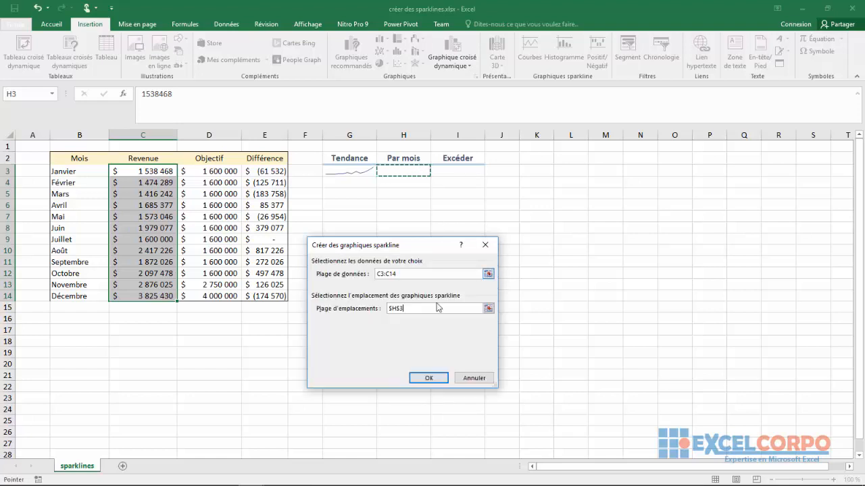
left_click(424, 377)
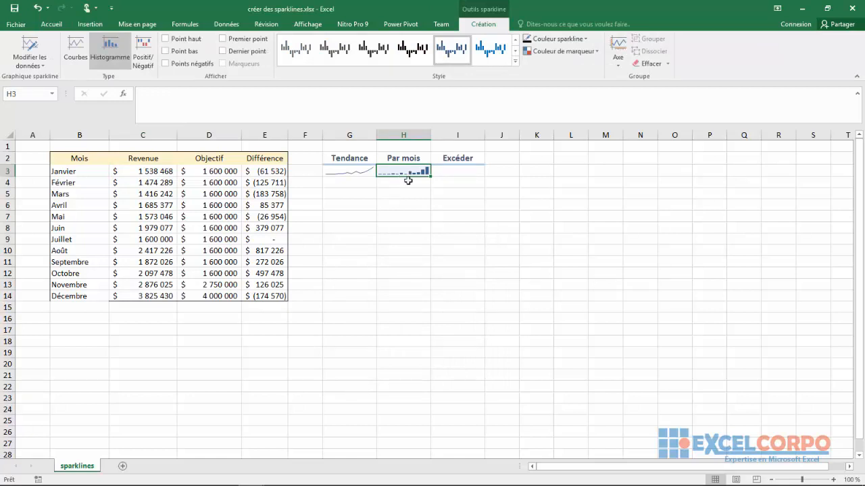
Examine the Différence column's monthly values and formulas as source data for the Excéder cell.
left_click(449, 174)
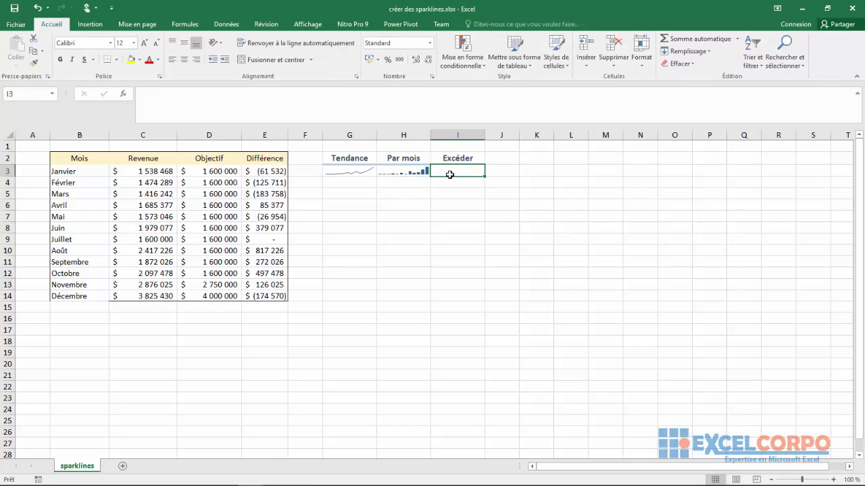
left_click_drag(257, 171, 264, 297)
left_click(334, 263)
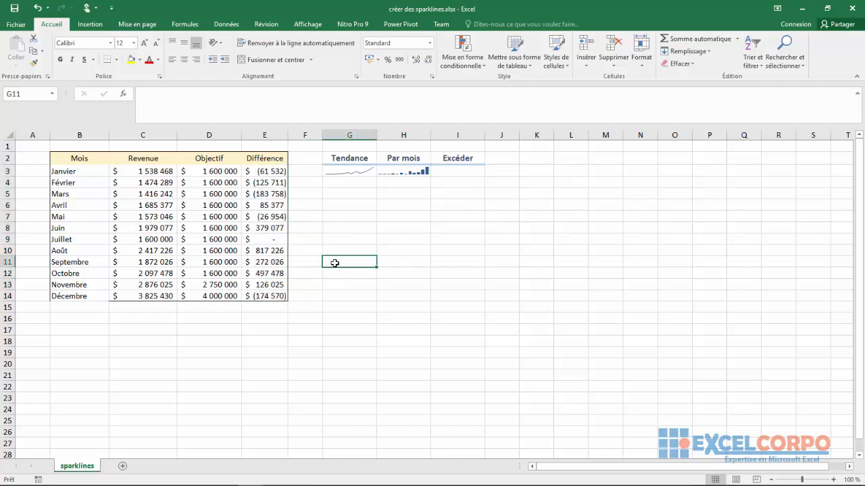
left_click(263, 171)
key("ctrl+Down")
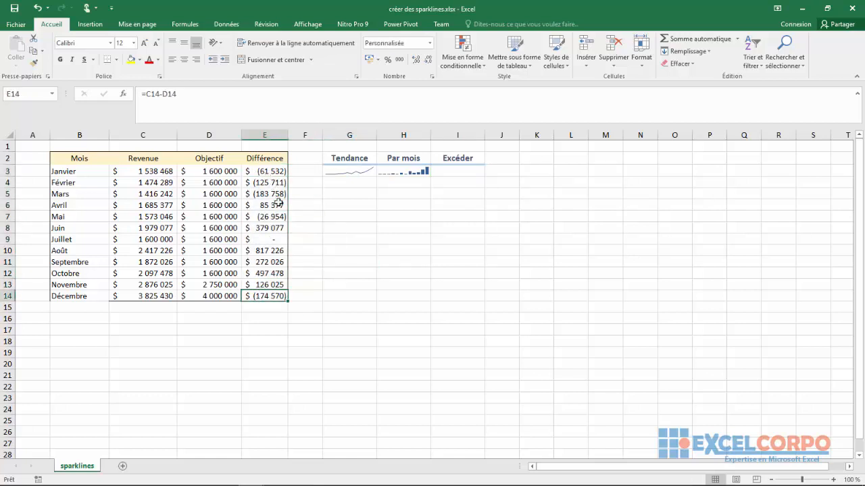
left_click(260, 192)
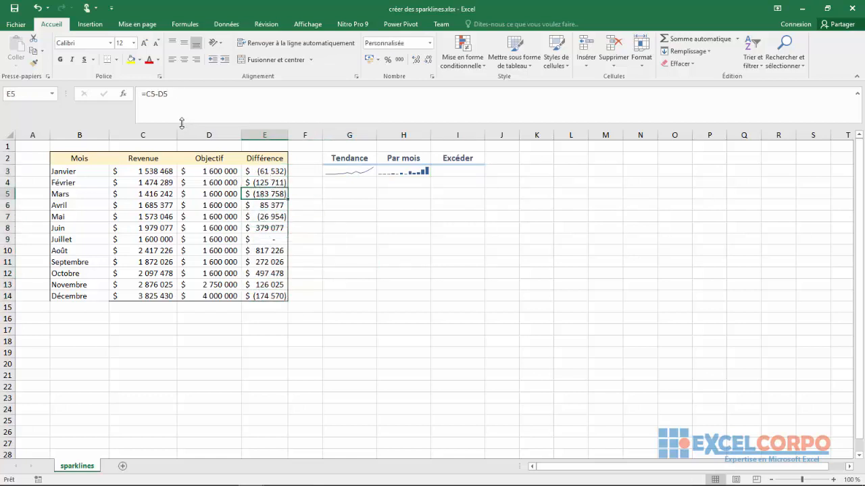
left_click(268, 181)
left_click(266, 242)
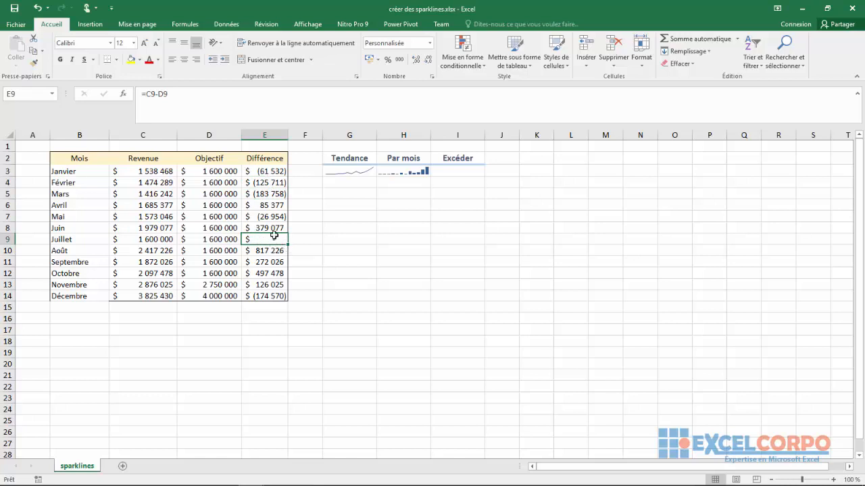
left_click(261, 182)
left_click(261, 193)
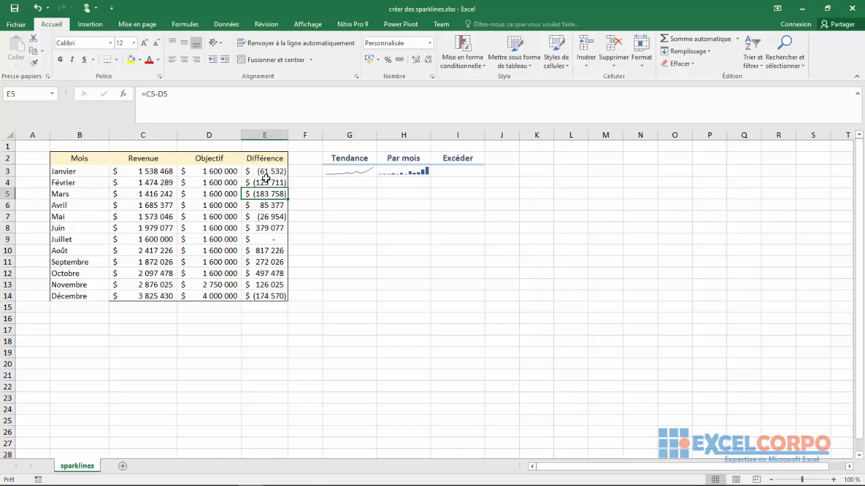
Insert a Positif/Négatif sparkline of the monthly differences in E3:E14 into cell I3 under Excéder.
left_click_drag(263, 171, 272, 295)
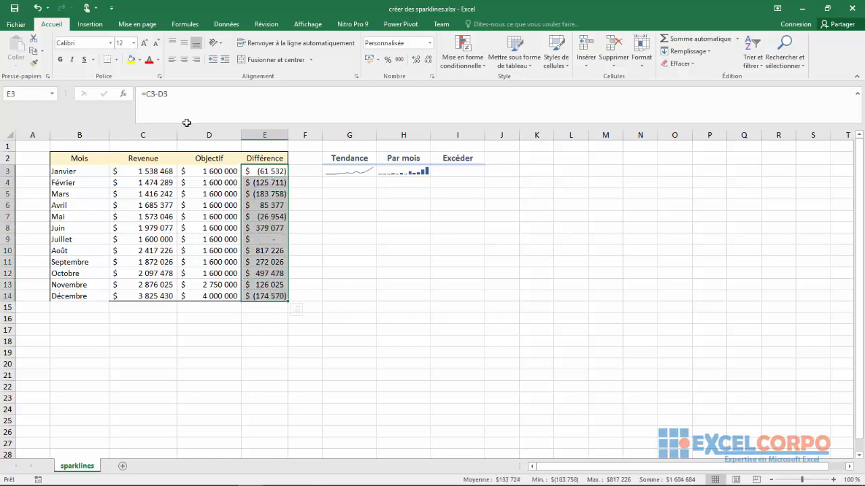
left_click(86, 25)
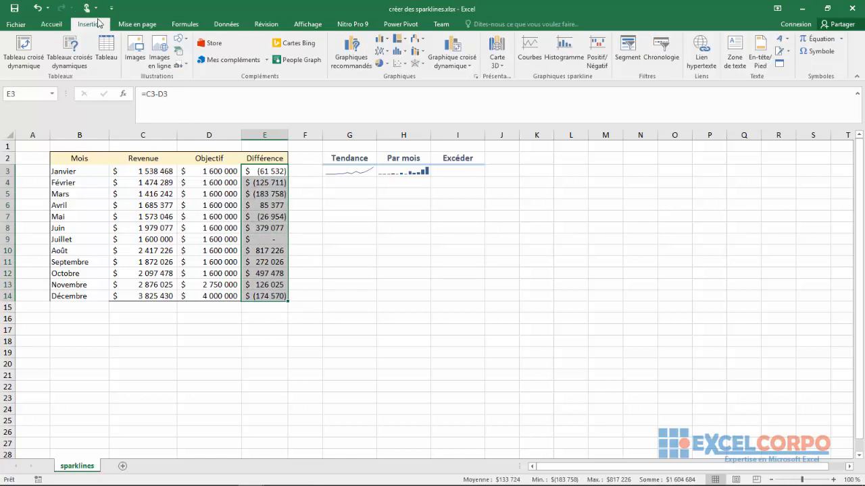
left_click(595, 60)
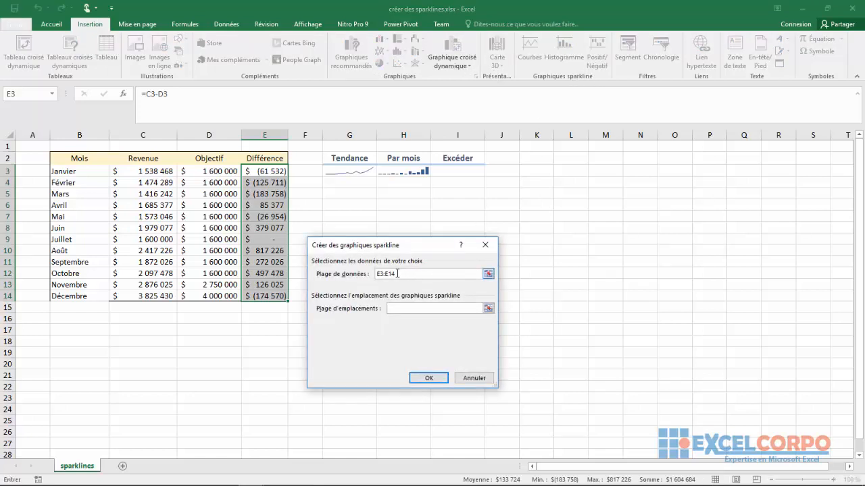
left_click(398, 273)
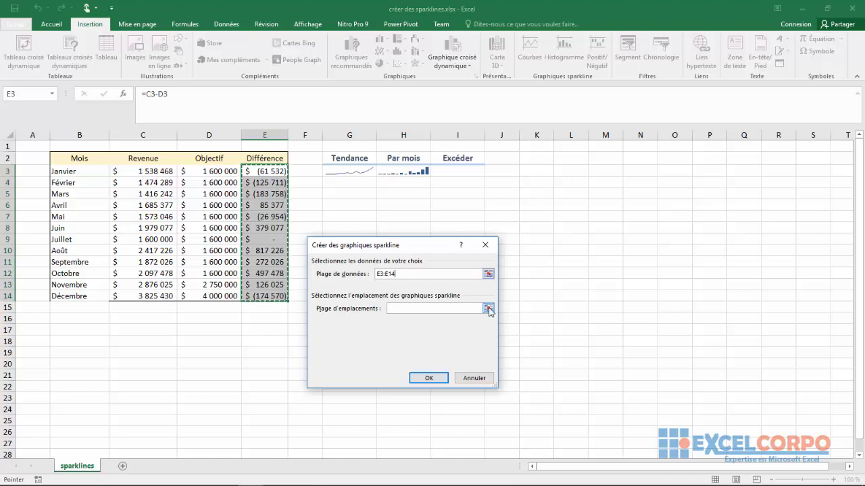
left_click(489, 308)
left_click(454, 167)
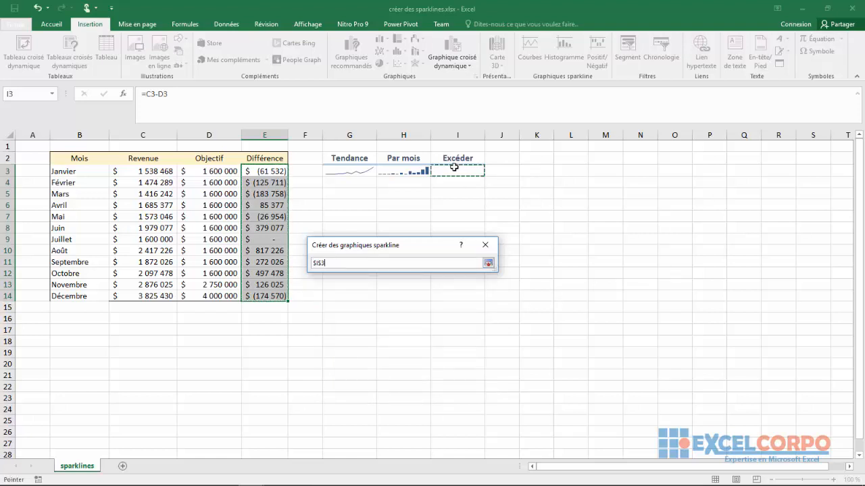
left_click(489, 263)
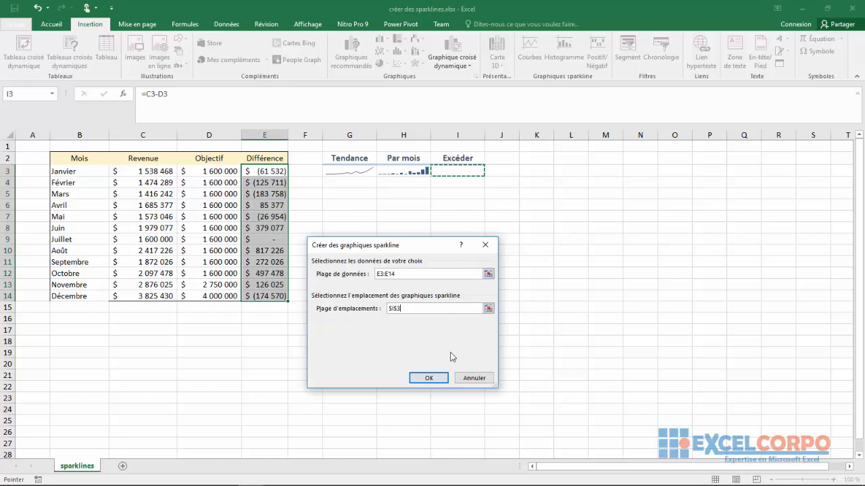
left_click(429, 379)
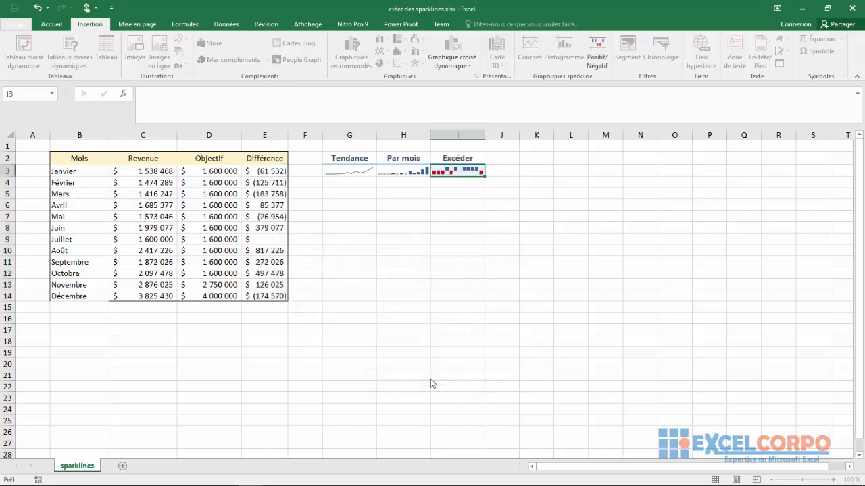
left_click(439, 241)
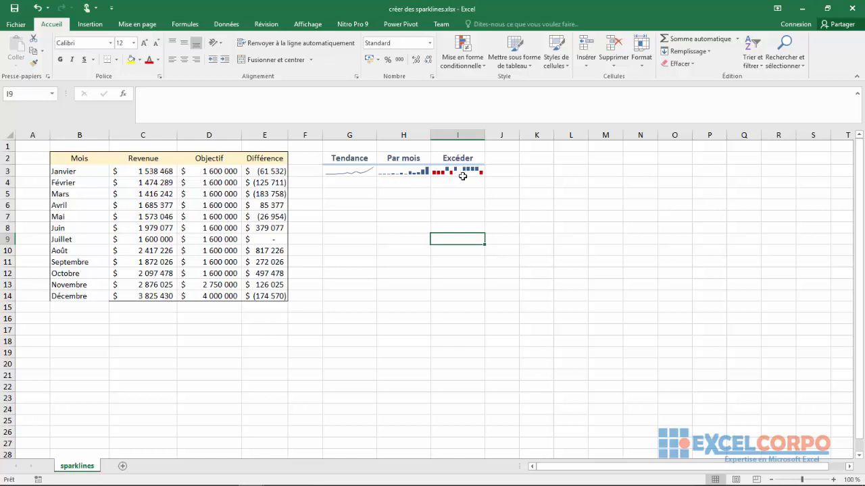
left_click(461, 173)
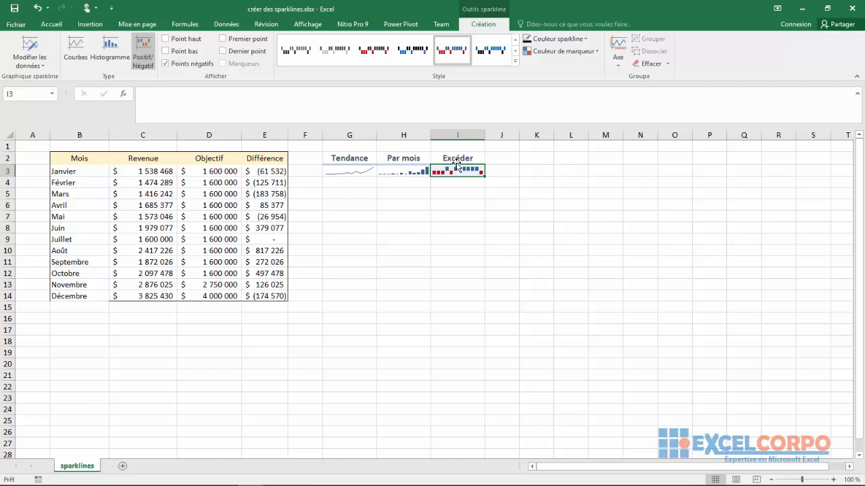
left_click(469, 182)
left_click(449, 207)
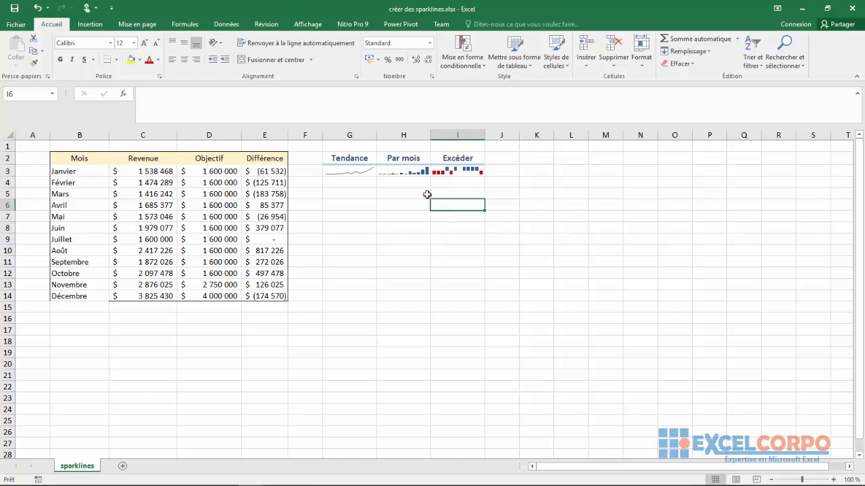
Try several predefined styles on the Excéder sparkline and apply the light blue one with grey negative points.
left_click(442, 173)
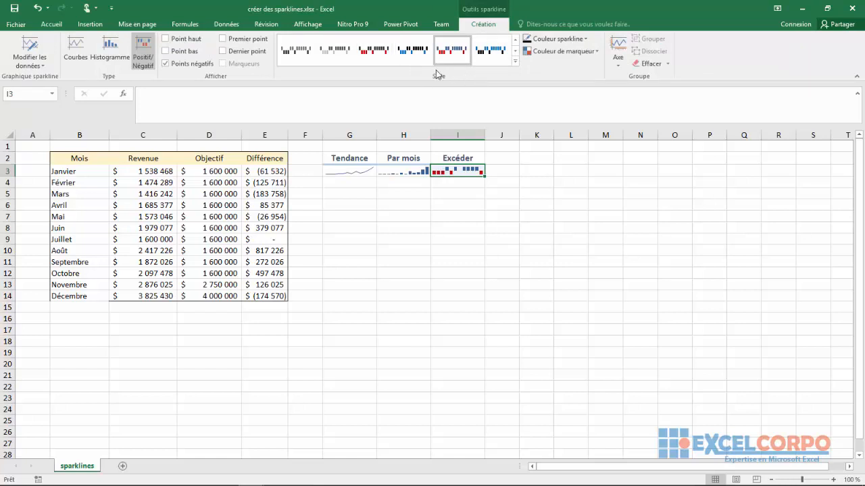
left_click(517, 60)
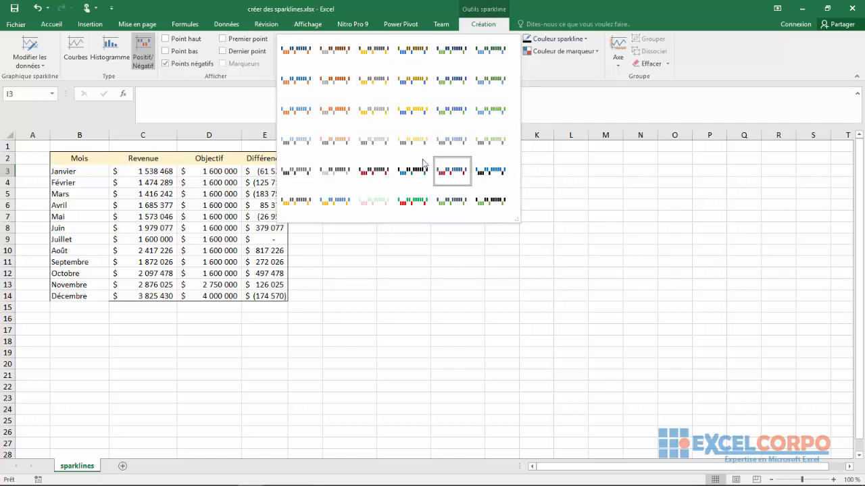
left_click(408, 134)
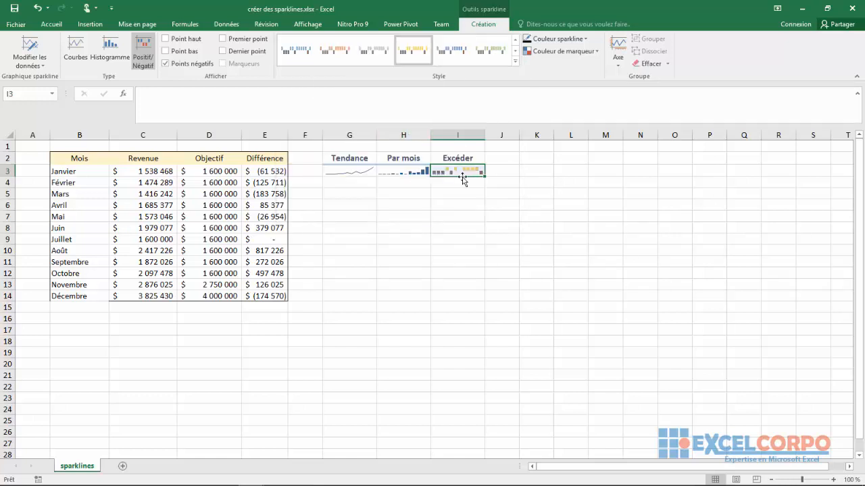
left_click(492, 48)
left_click(329, 50)
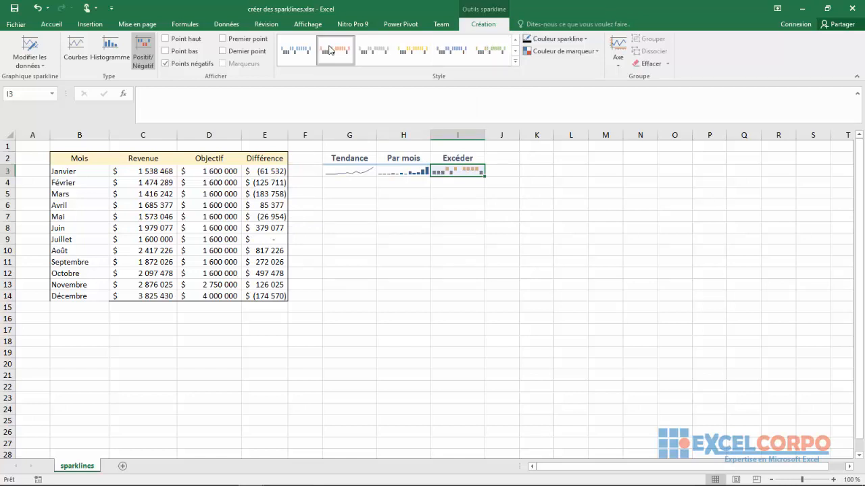
left_click(455, 54)
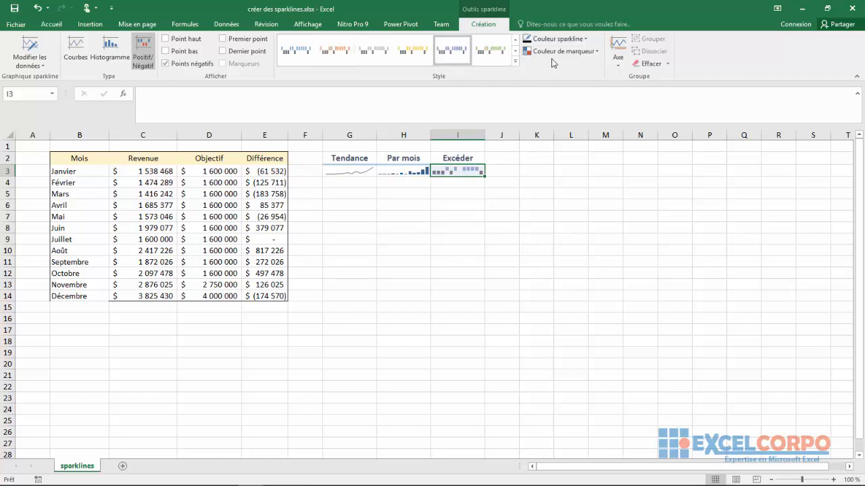
Set the marker colour of the Excéder sparkline's negative points to standard red.
left_click(586, 39)
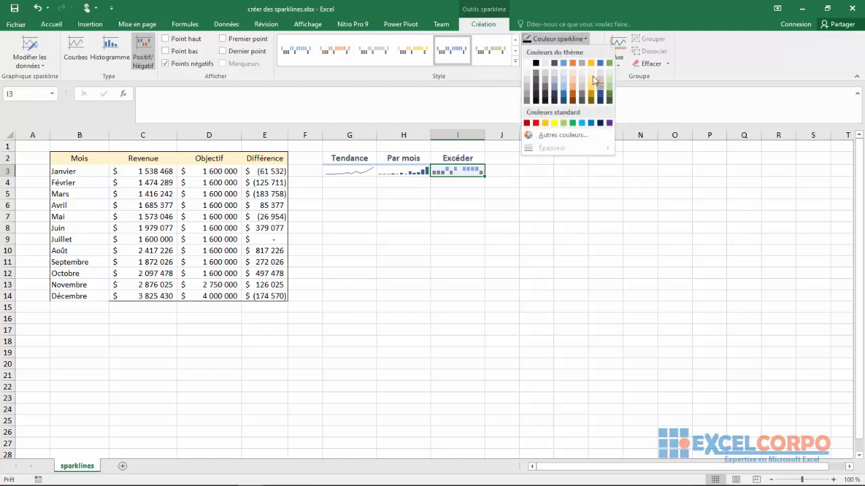
left_click(512, 100)
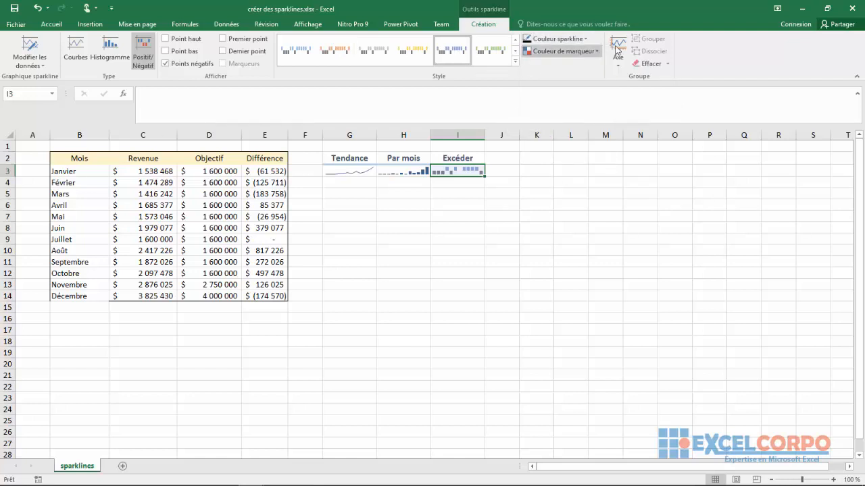
left_click(587, 52)
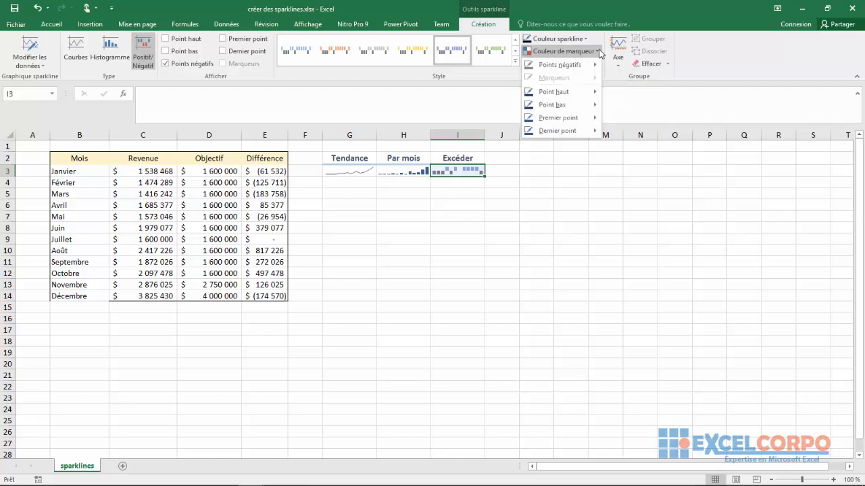
mouse_move(559, 68)
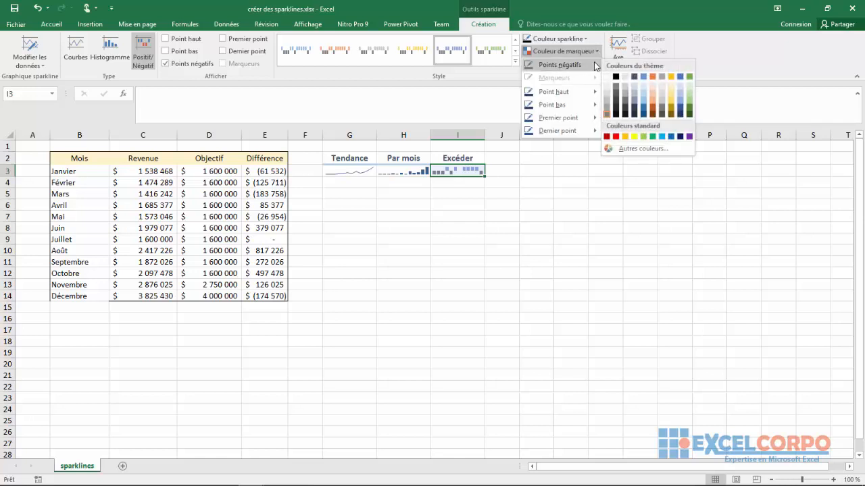
left_click(615, 136)
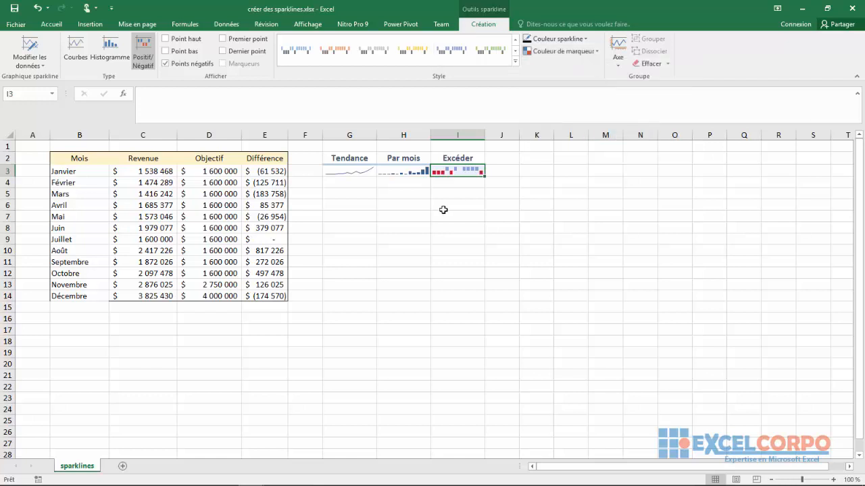
left_click(586, 52)
mouse_move(567, 93)
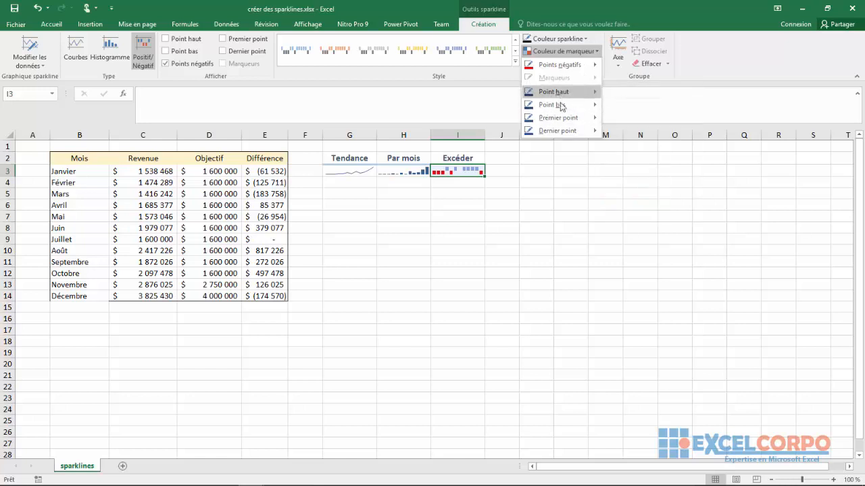
left_click(465, 206)
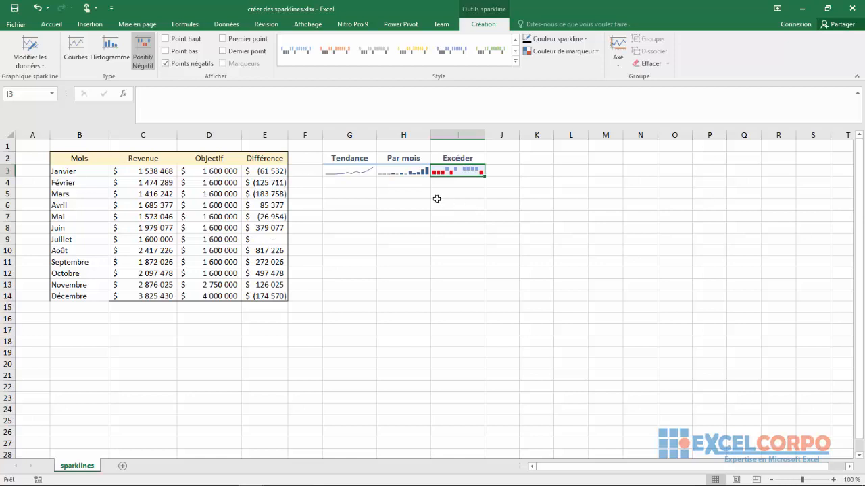
left_click(399, 174)
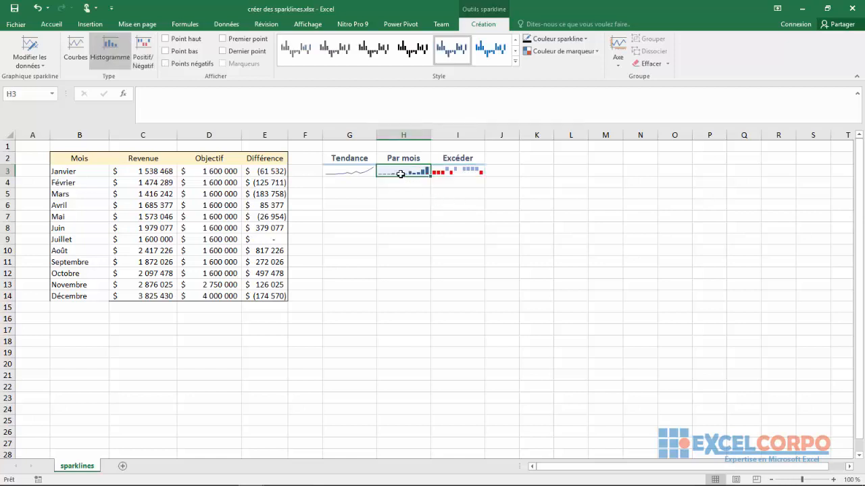
left_click(433, 194)
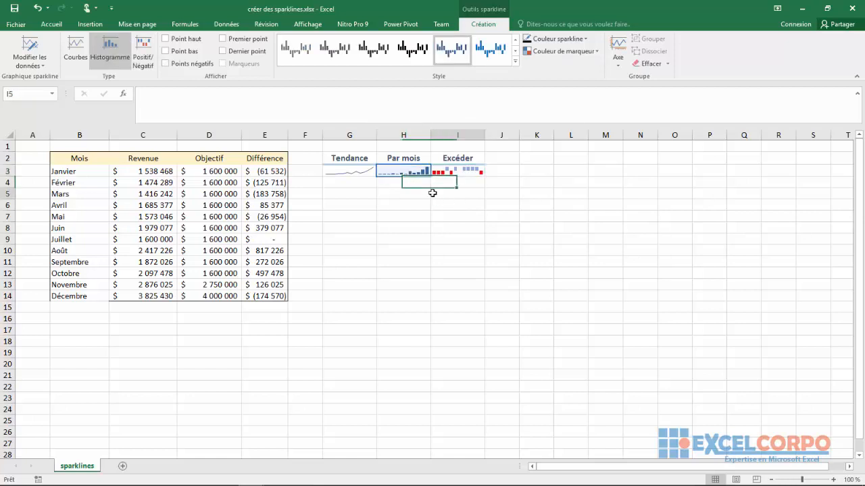
Review the data range and location range of the Par mois sparkline, keeping C3:C14 and H3.
left_click(405, 172)
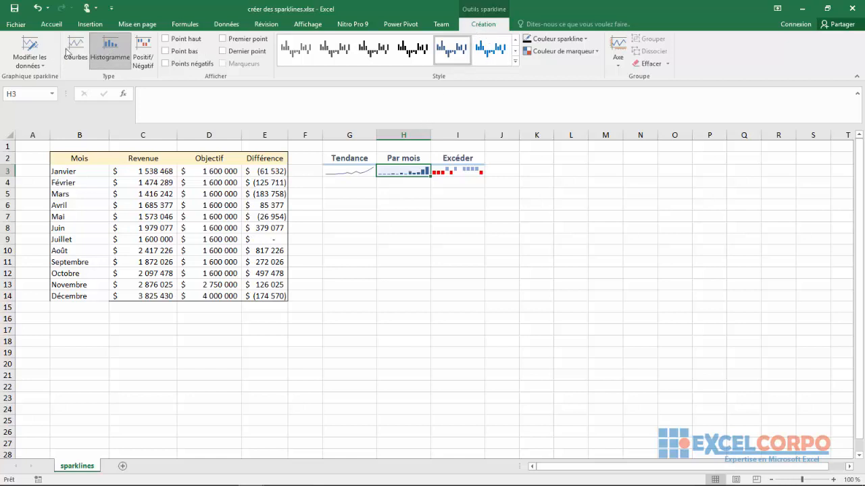
left_click(42, 66)
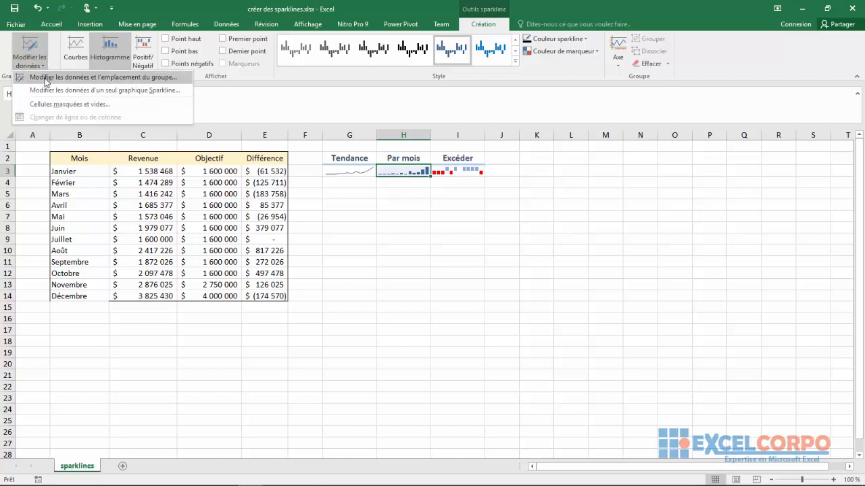
left_click(45, 79)
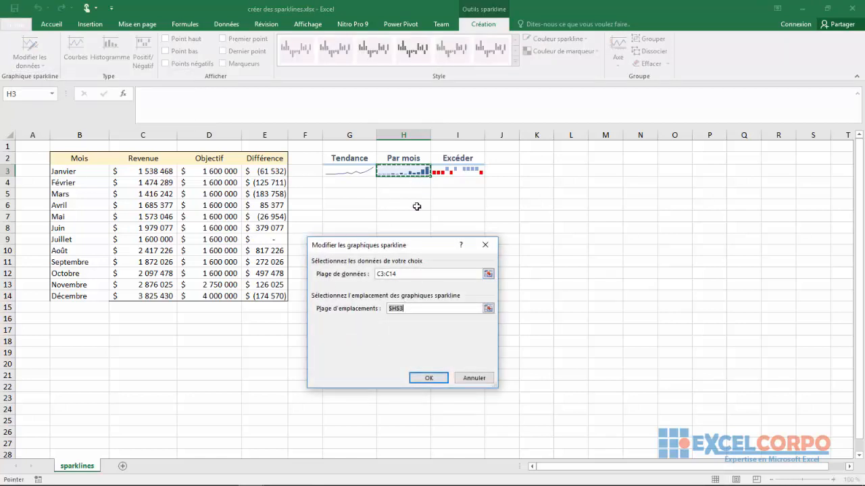
left_click(402, 275)
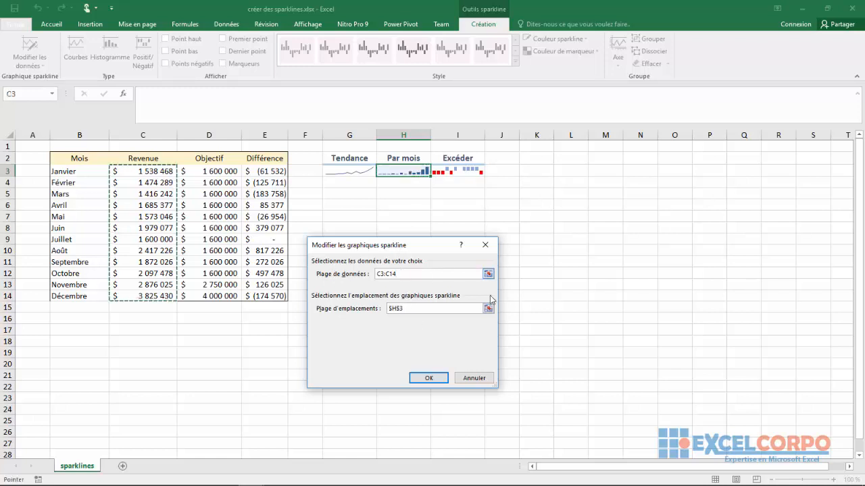
left_click(435, 380)
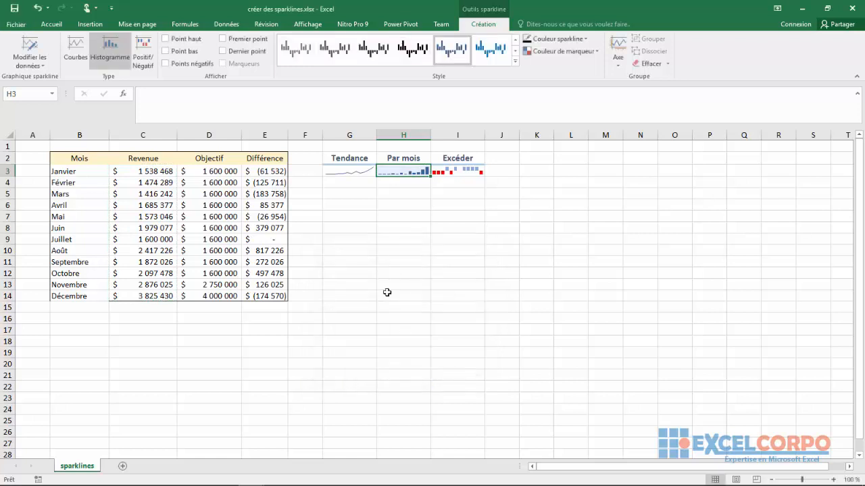
Convert the Par mois sparkline in H3 to the Courbes type and back to Histogramme.
left_click(83, 51)
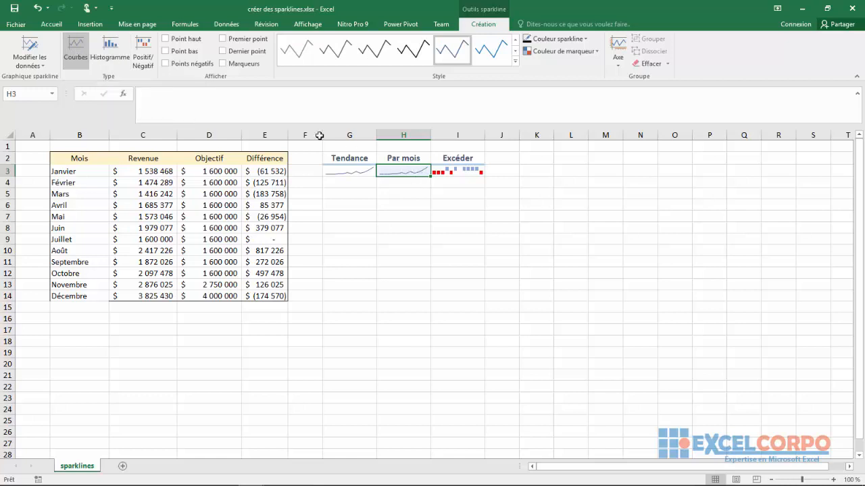
left_click(111, 51)
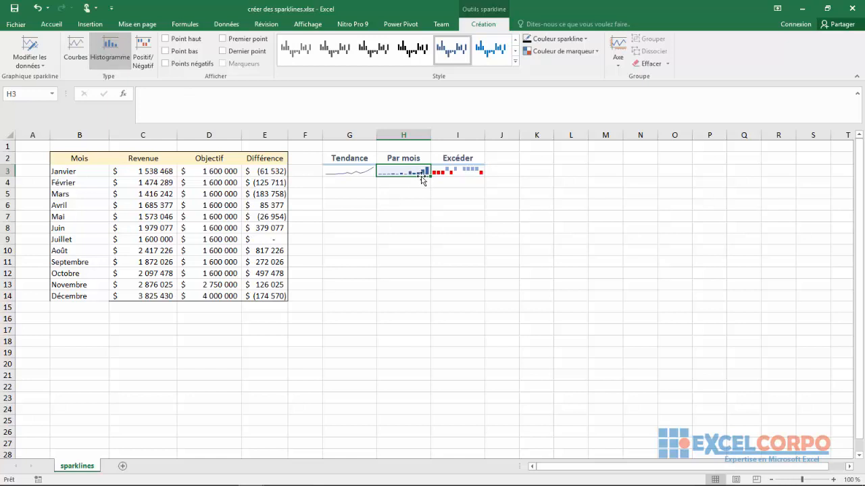
left_click(442, 227)
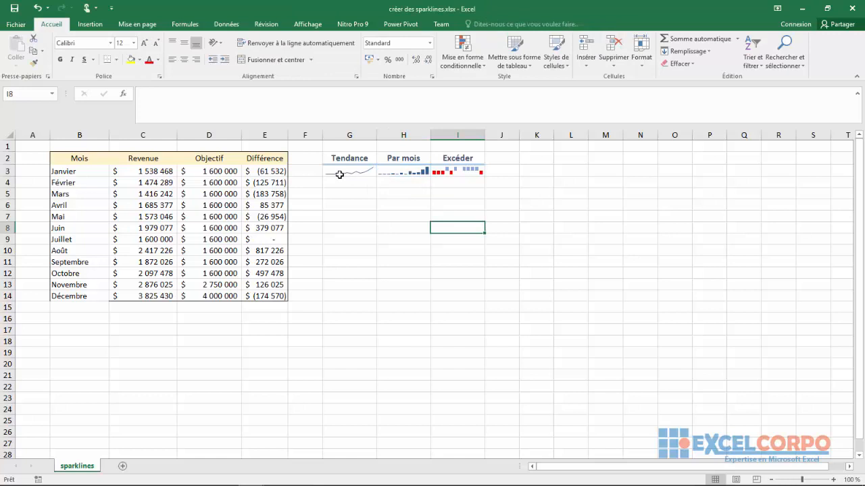
Show markers on the Tendance line sparkline in G3 and apply the blue line style with dark markers.
left_click(343, 171)
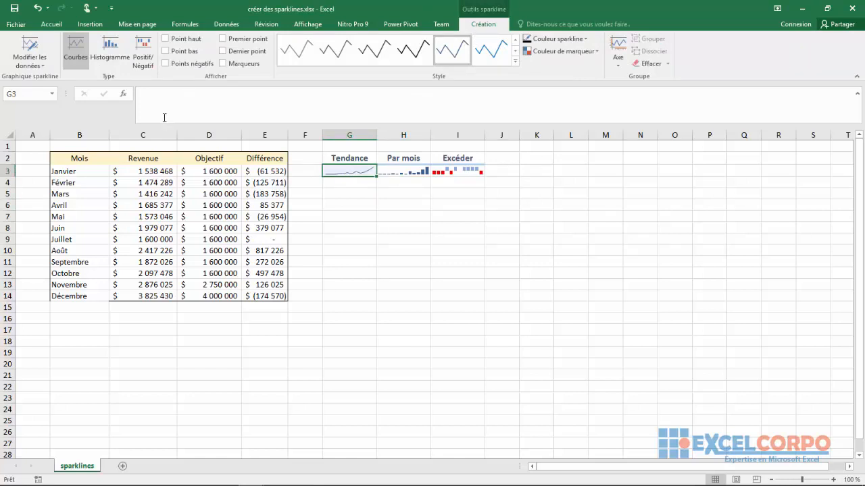
left_click(223, 64)
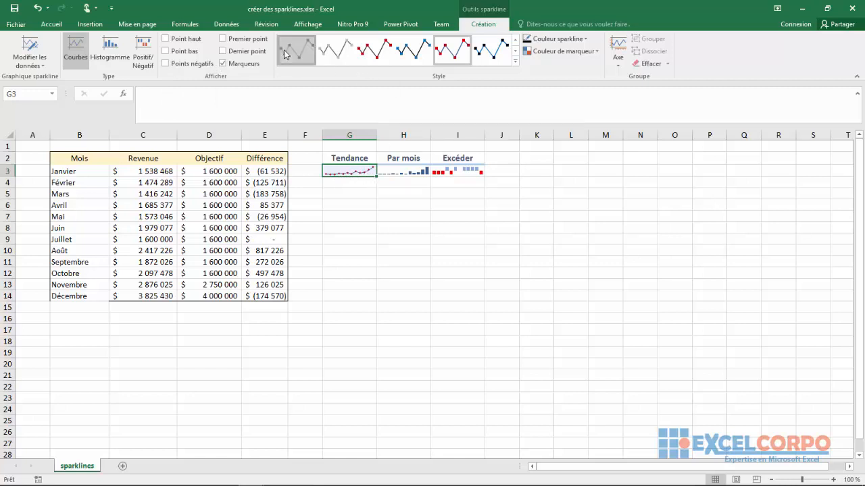
left_click(496, 49)
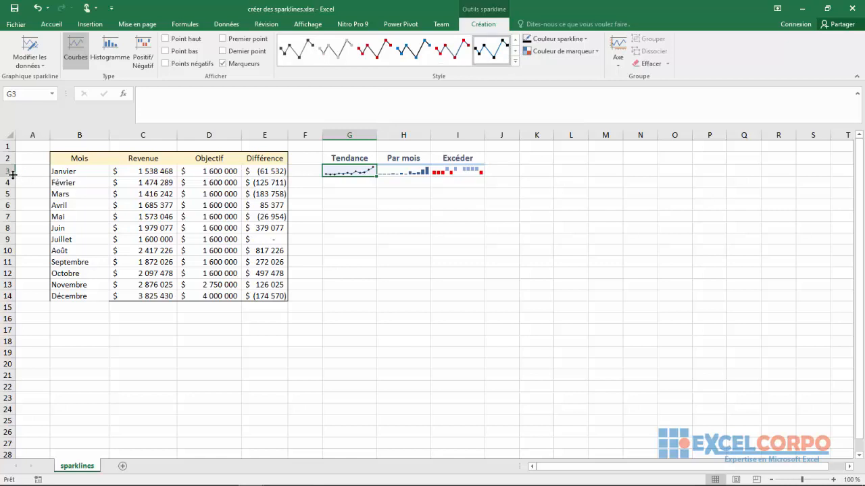
Make row 3 much taller to enlarge the three sparklines, and shrink it back to roughly its normal height.
left_click_drag(13, 174, 14, 227)
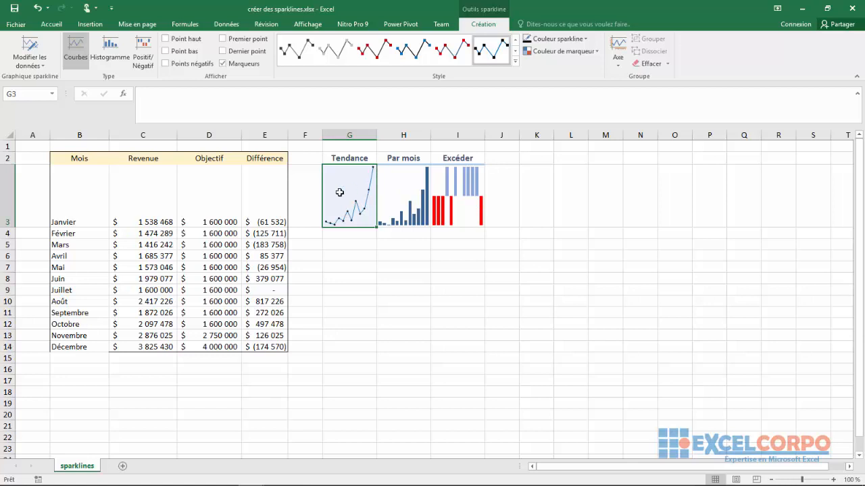
left_click_drag(11, 225, 11, 177)
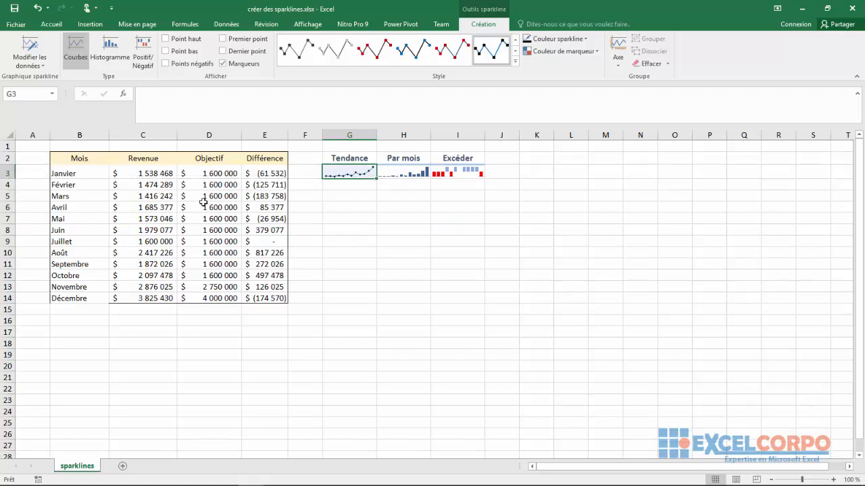
left_click(384, 214)
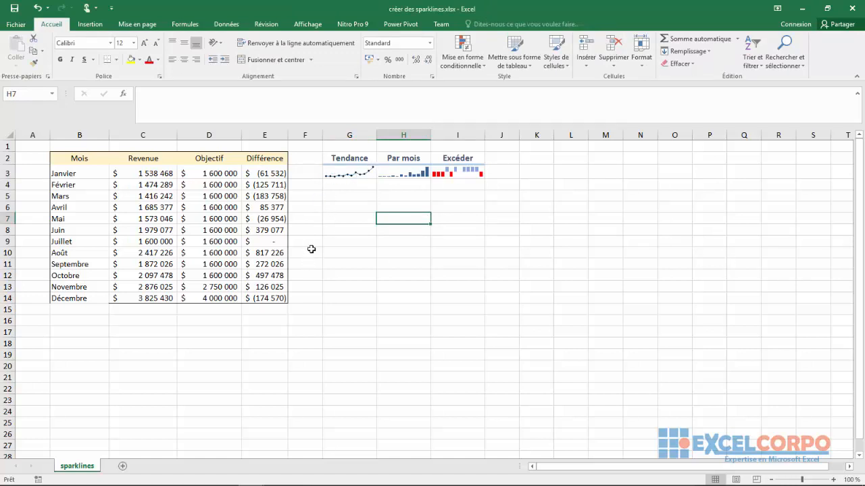
left_click(346, 170)
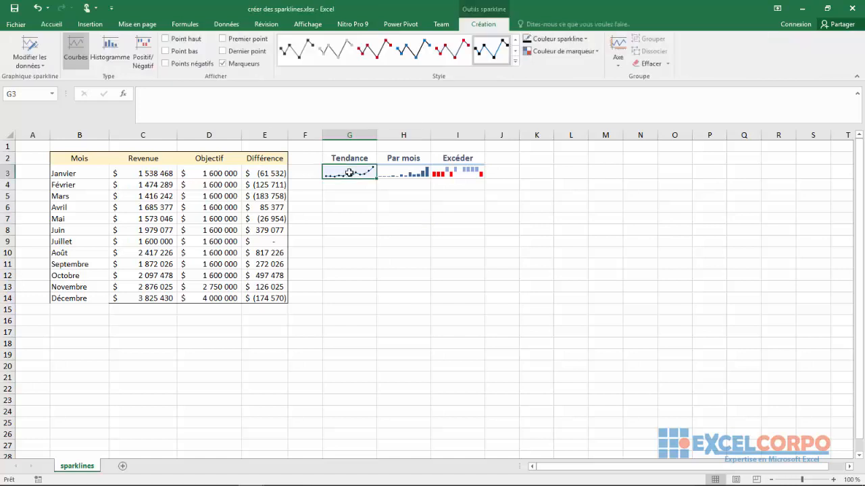
left_click(393, 204)
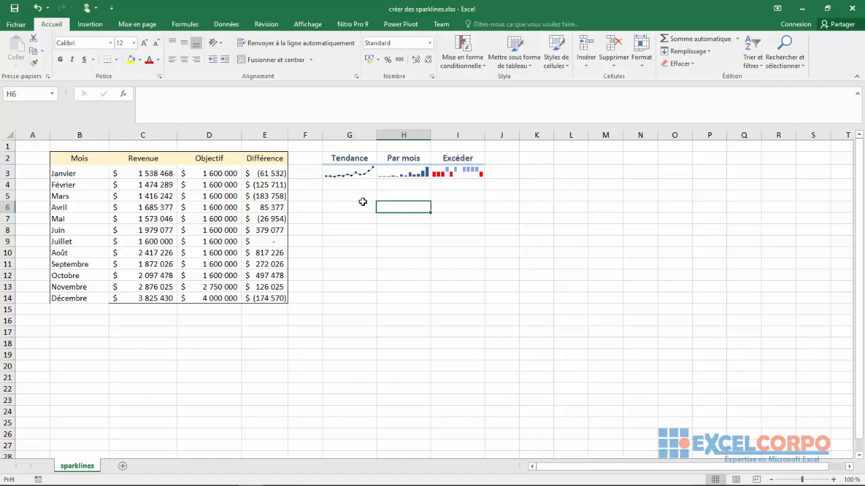
Delete the Par mois sparkline from cell H3.
left_click(410, 174)
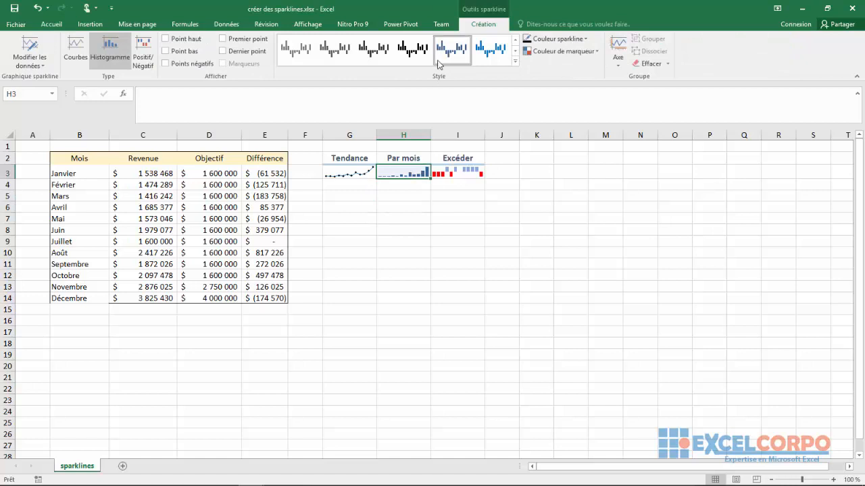
left_click(668, 64)
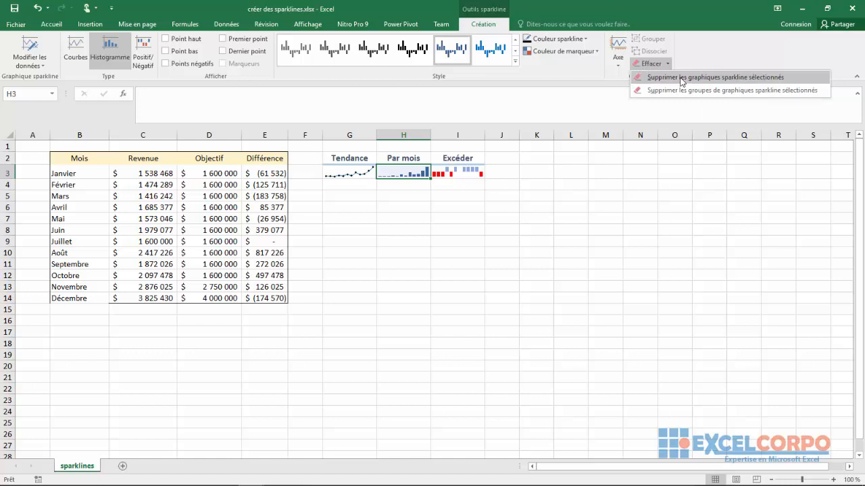
left_click(680, 78)
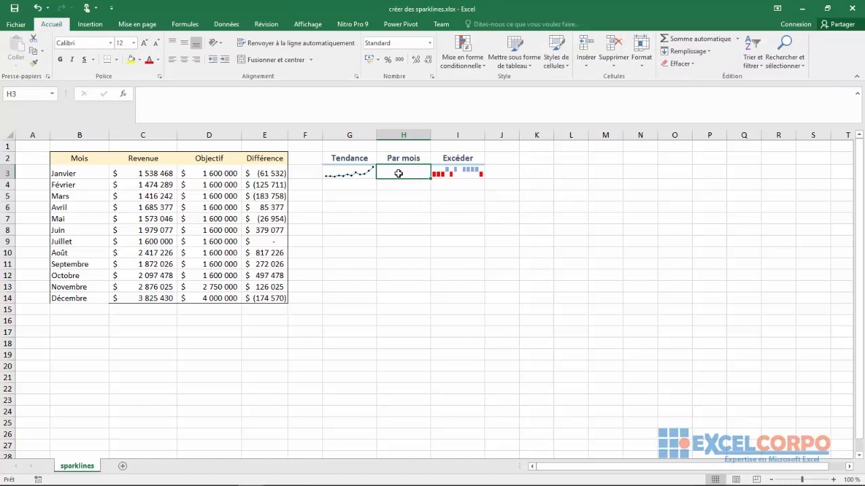
Create a Histogramme sparkline in H3 from the Objectif values in D3:D14.
left_click_drag(208, 174, 222, 297)
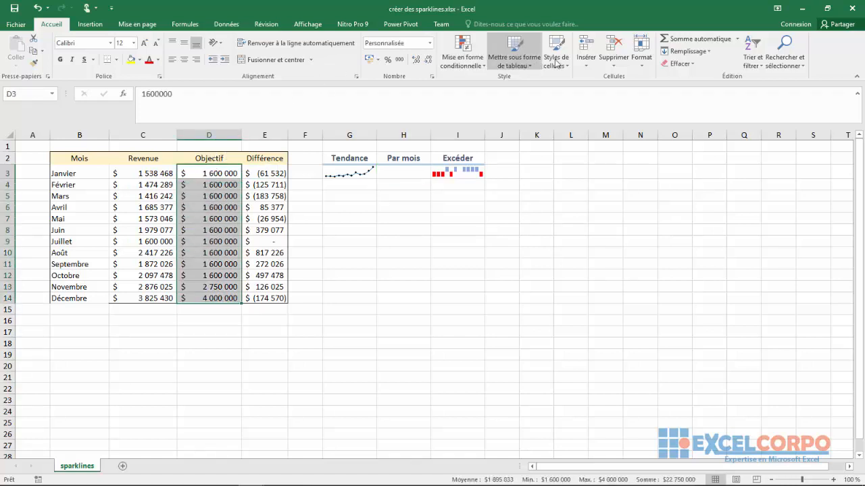
left_click(89, 25)
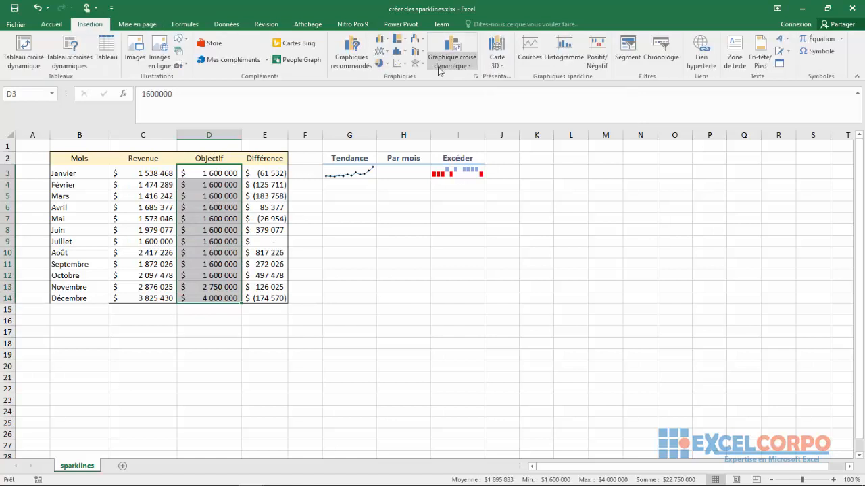
left_click(567, 57)
left_click(490, 309)
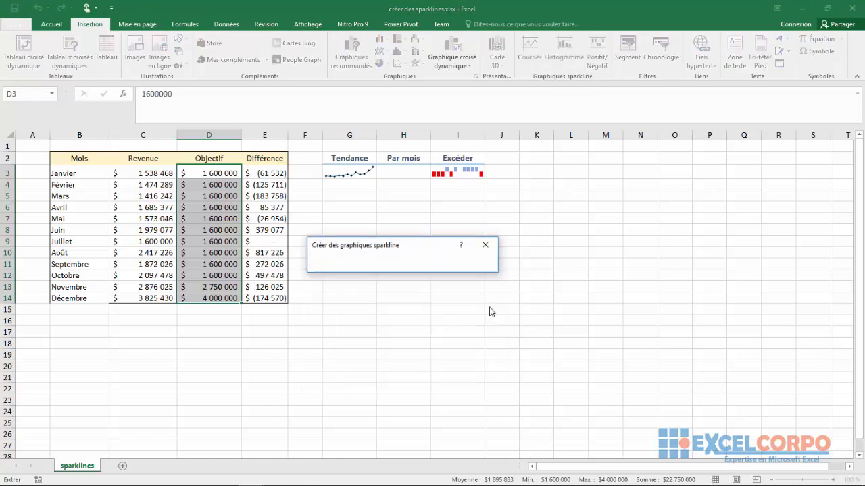
left_click(413, 174)
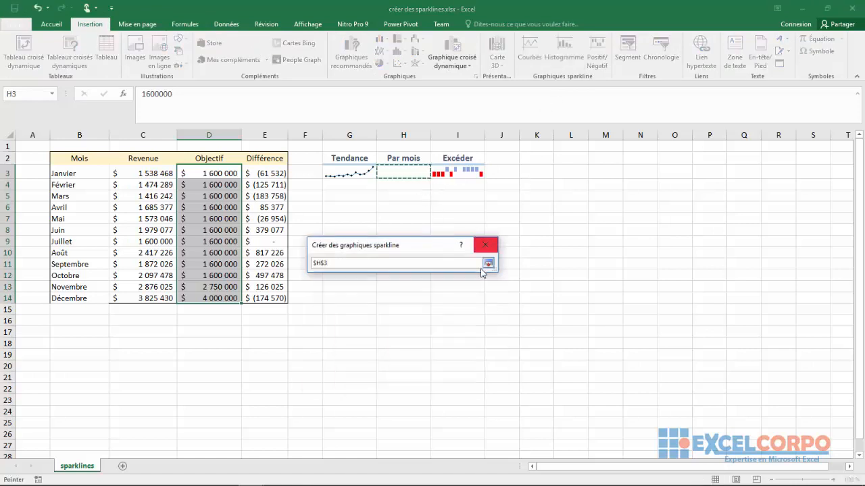
left_click(487, 263)
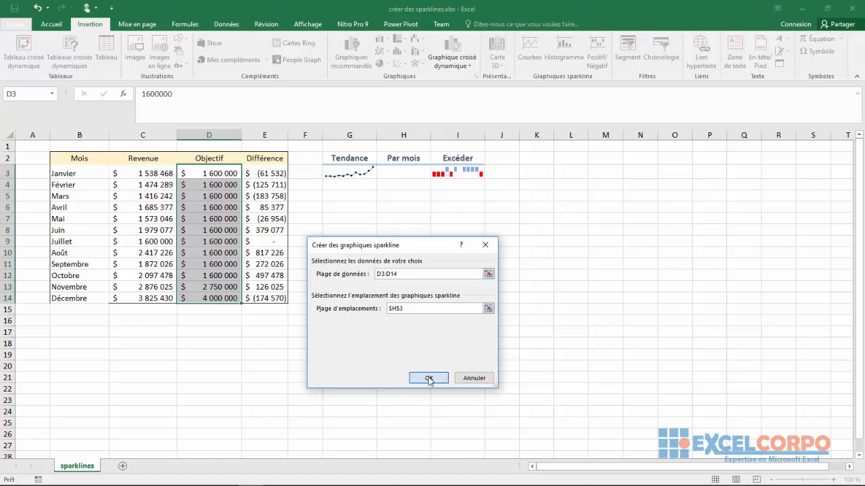
left_click(429, 378)
left_click(372, 260)
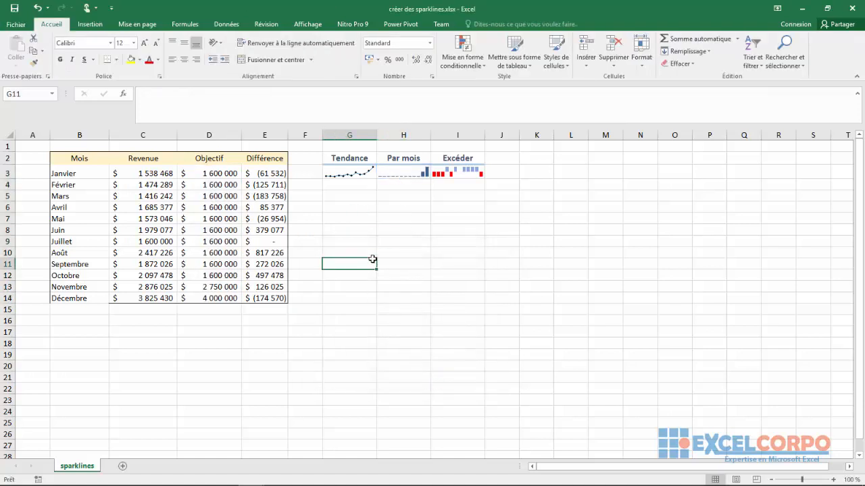